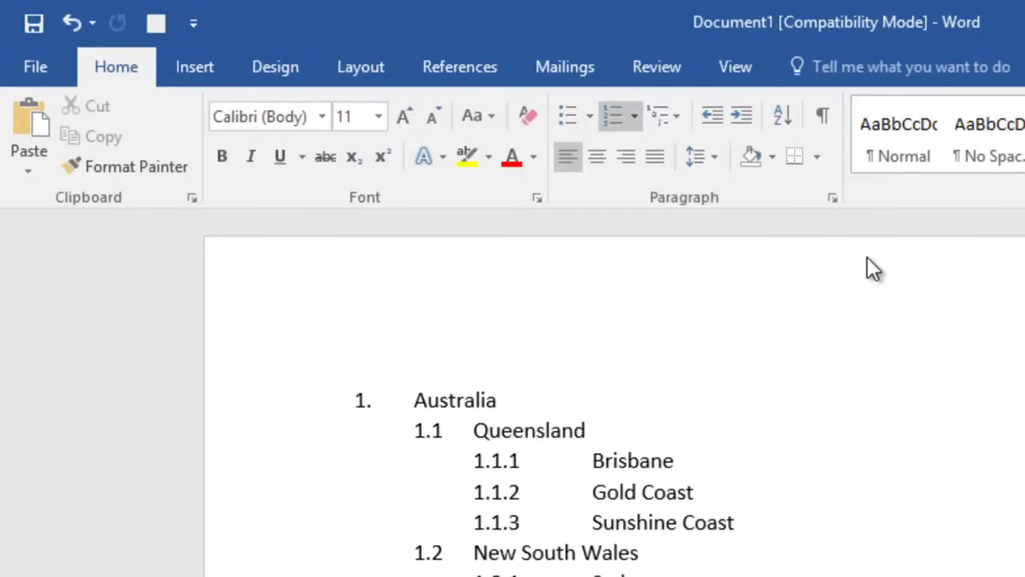
Preview numbering and bullet styles, then select Document2's place list and begin a new multilevel list.
{"action": "left_click", "coordinate": [633, 117]}
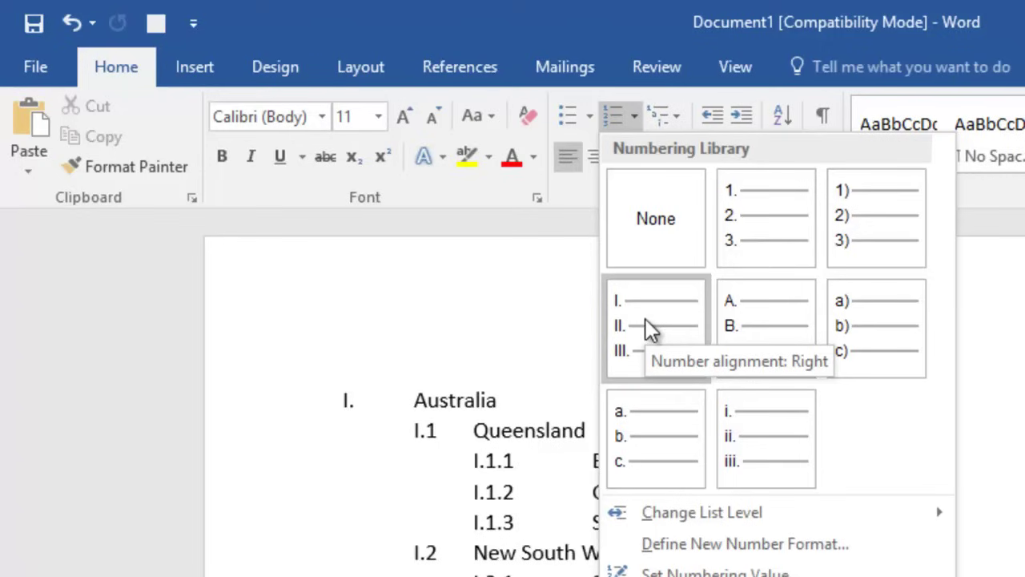
{"action": "left_click", "coordinate": [591, 116]}
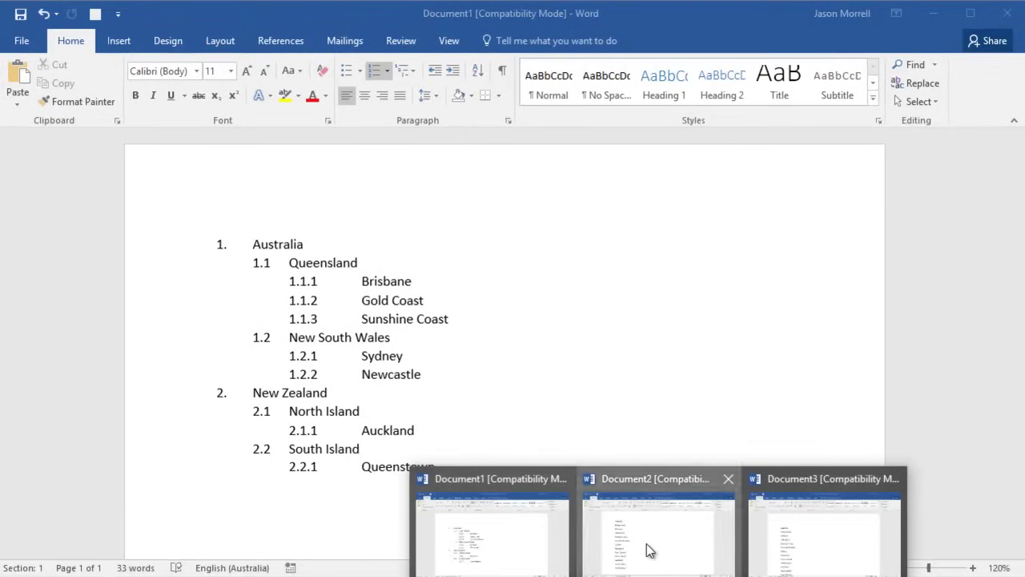
{"action": "left_click", "coordinate": [649, 550]}
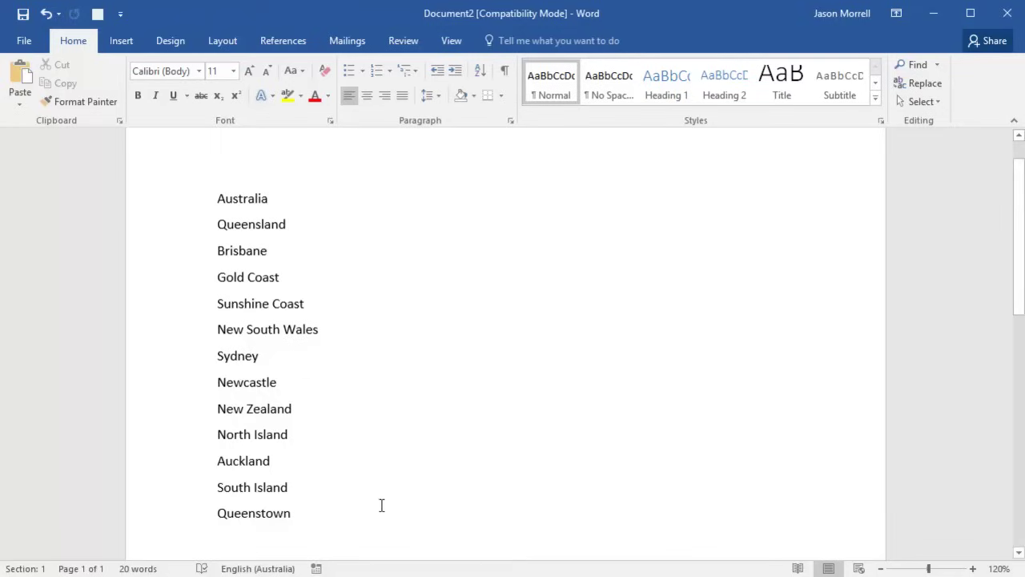
{"action": "mouse_move", "coordinate": [380, 510]}
{"action": "left_mouse_down"}
{"action": "mouse_move", "coordinate": [140, 251]}
{"action": "mouse_move", "coordinate": [131, 210]}
{"action": "left_mouse_up"}
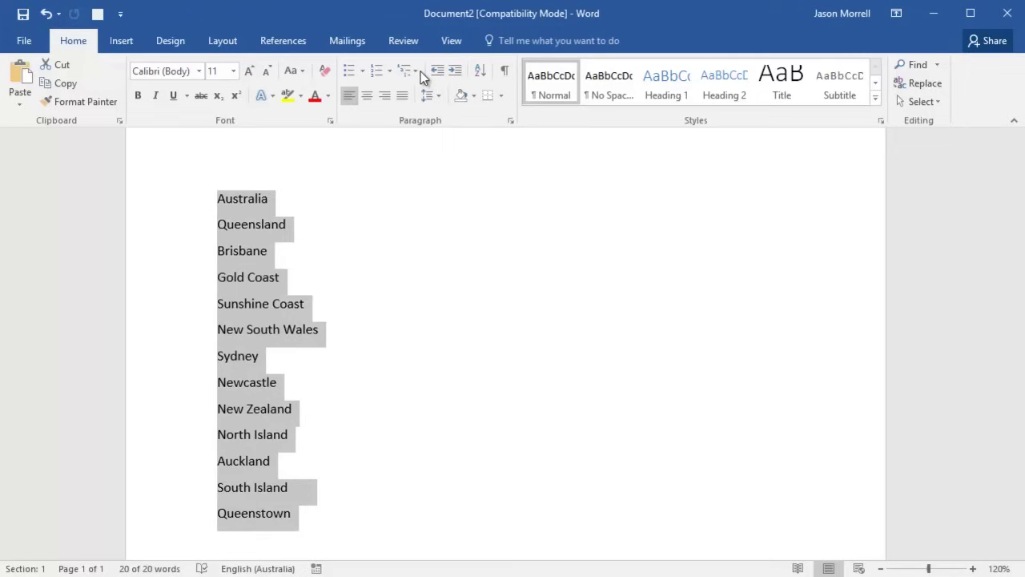
{"action": "left_click", "coordinate": [450, 22]}
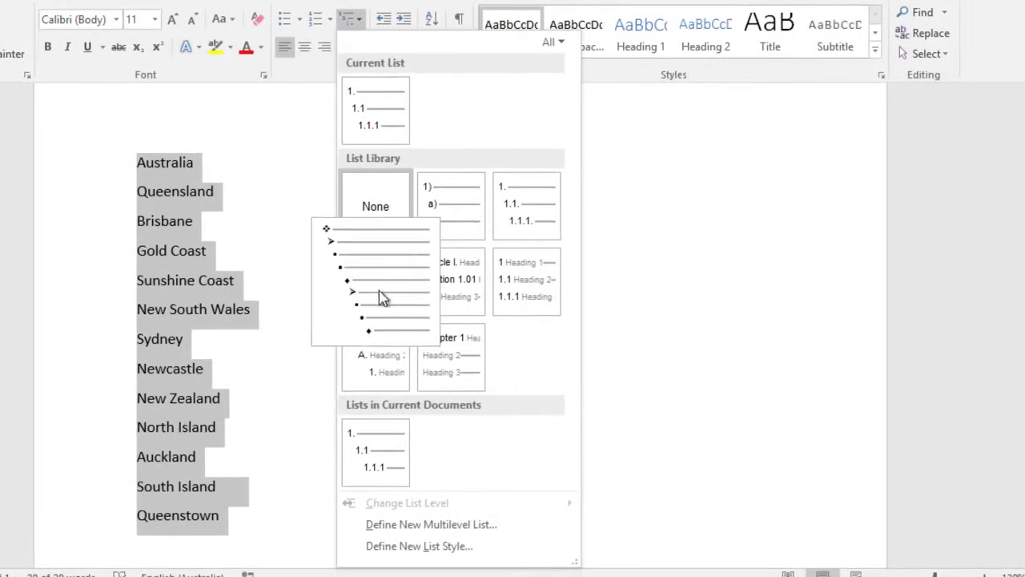
{"action": "left_click", "coordinate": [469, 529]}
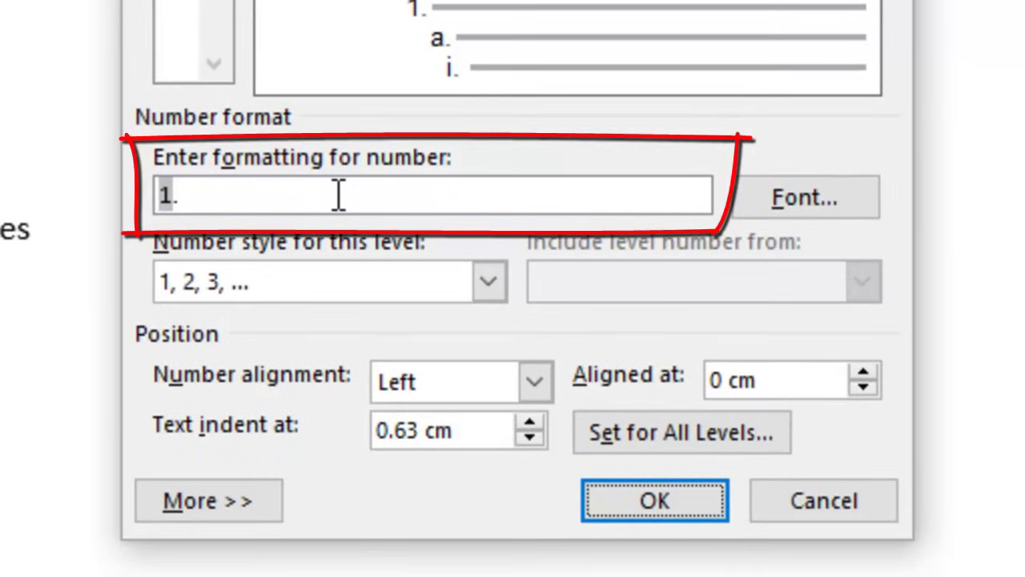
Clear level 1's number format and give it the 1, 2, 3 number style.
{"action": "left_click", "coordinate": [338, 196]}
{"action": "key", "text": "BackSpace"}
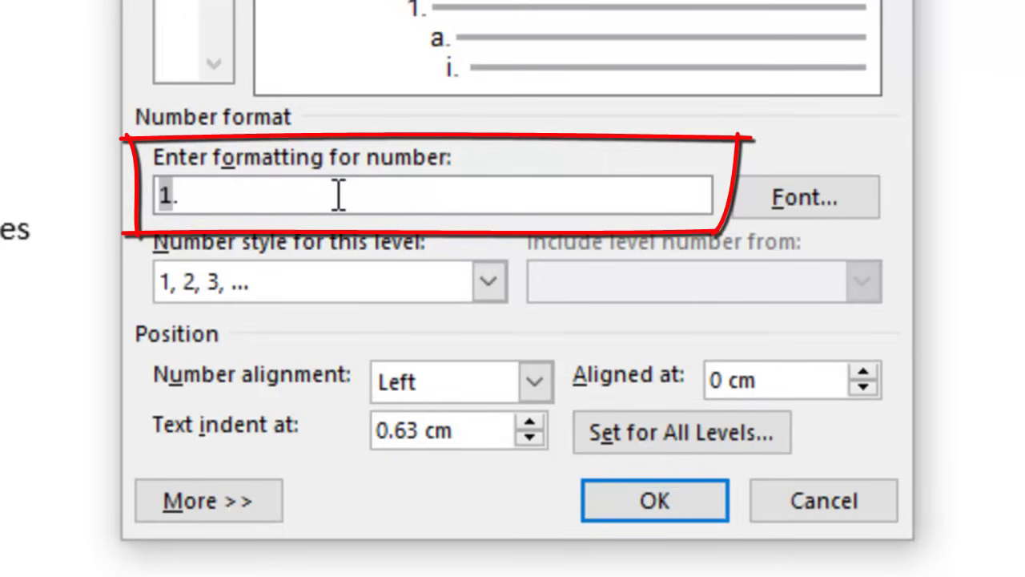
{"action": "key", "text": "BackSpace"}
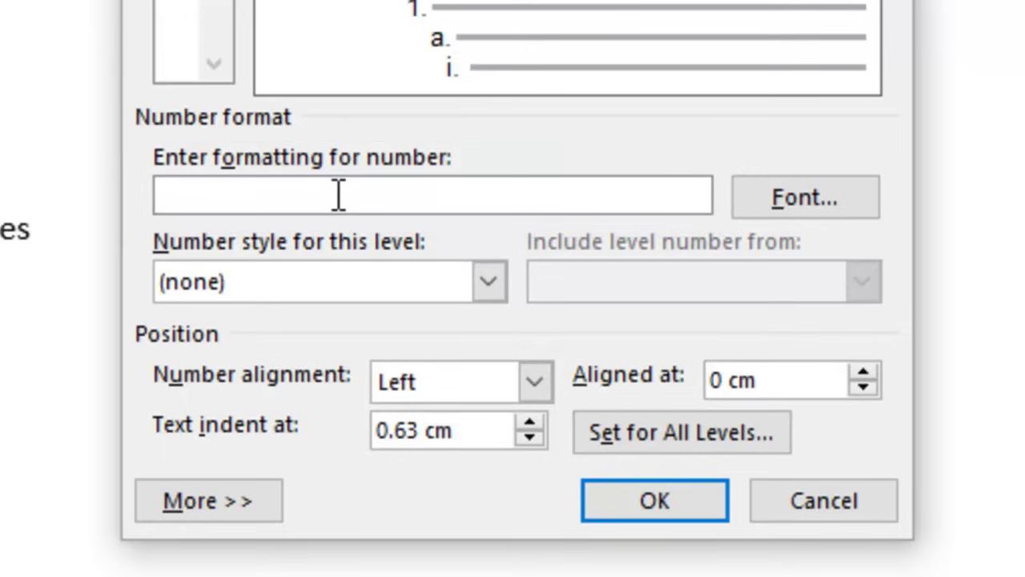
{"action": "left_click", "coordinate": [322, 285]}
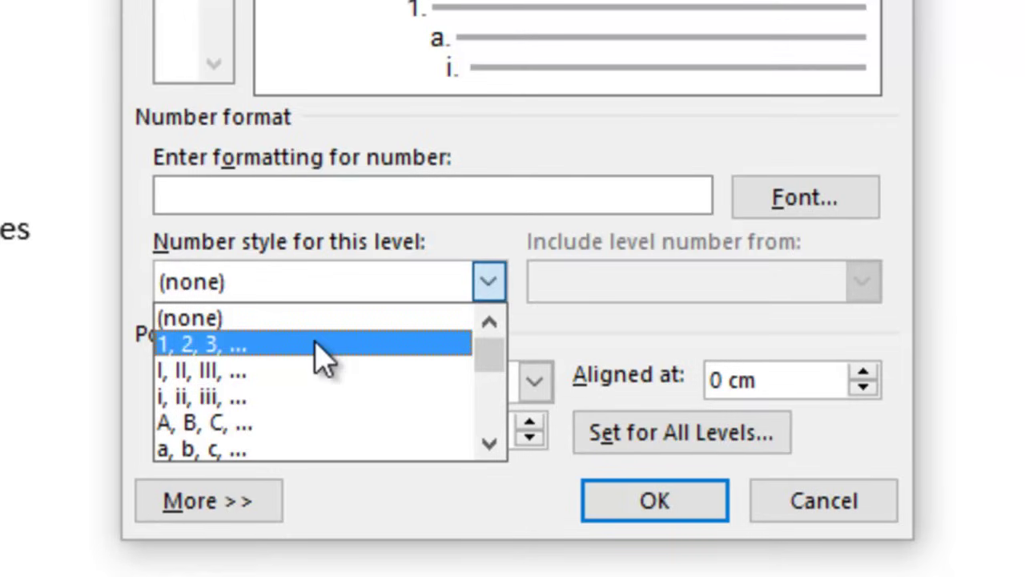
{"action": "left_click", "coordinate": [318, 346]}
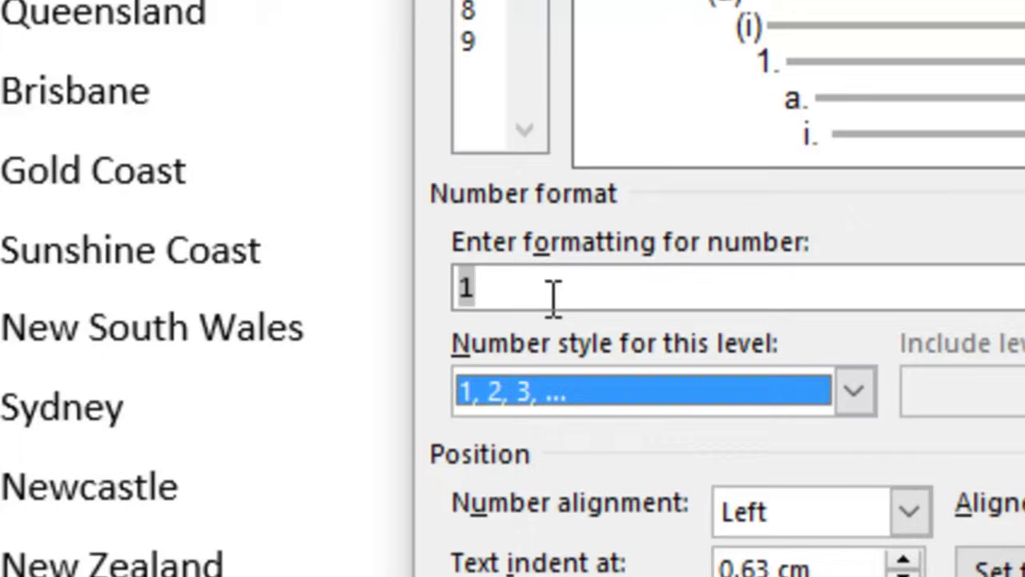
Make level 1's number format '1.' and set its text indent to 1 cm.
{"action": "left_click", "coordinate": [553, 294]}
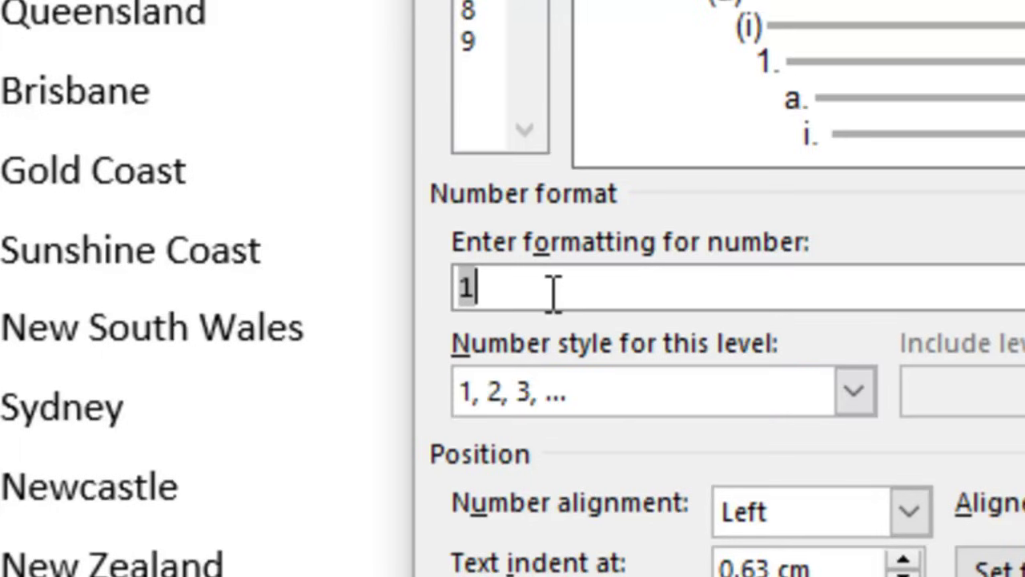
{"action": "type", "text": "."}
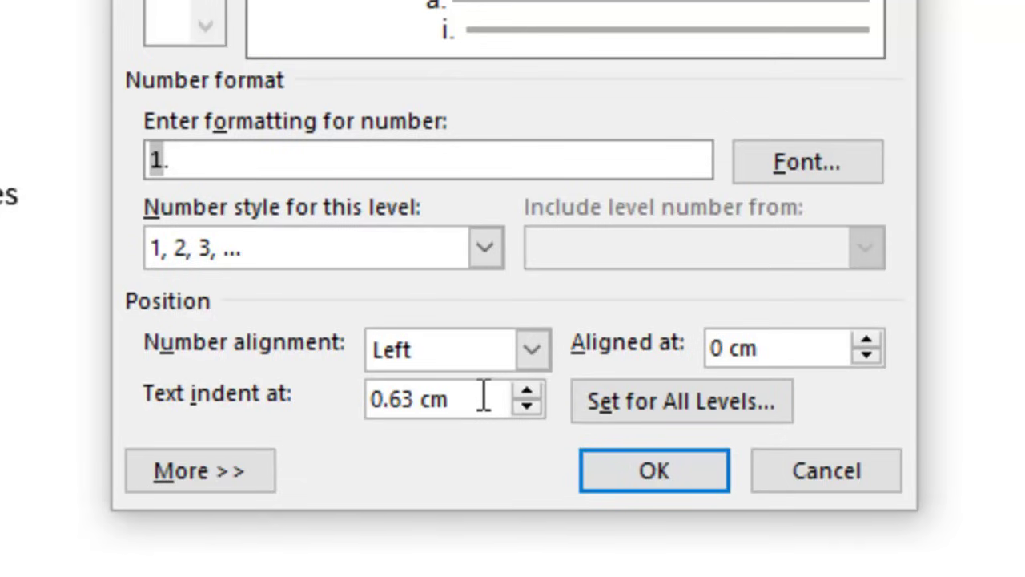
{"action": "left_click", "coordinate": [484, 398]}
{"action": "key", "text": "BackSpace"}
{"action": "key", "text": "BackSpace"}
{"action": "key", "text": "BackSpace"}
{"action": "key", "text": "BackSpace"}
{"action": "key", "text": "BackSpace"}
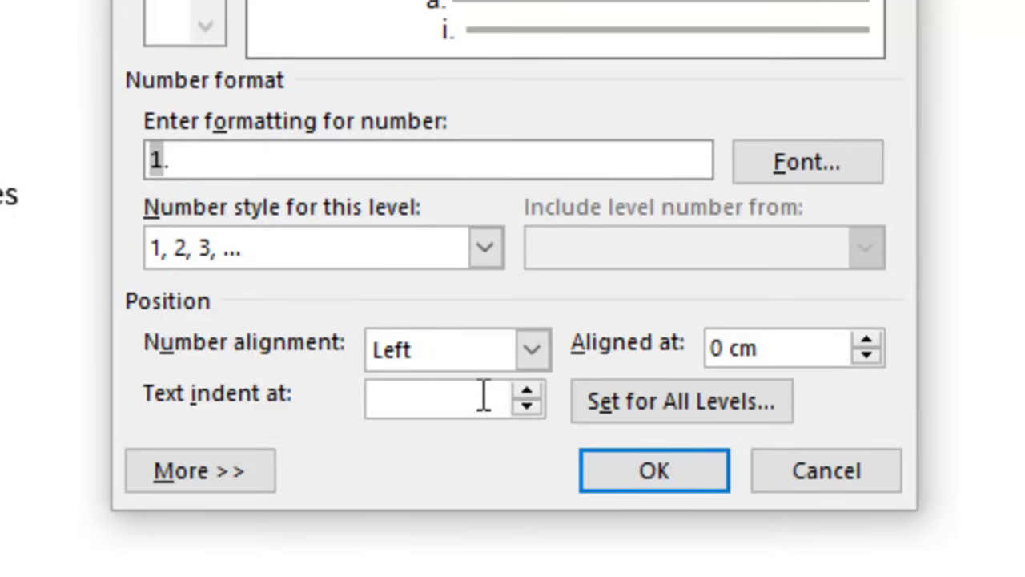
{"action": "type", "text": "1cm"}
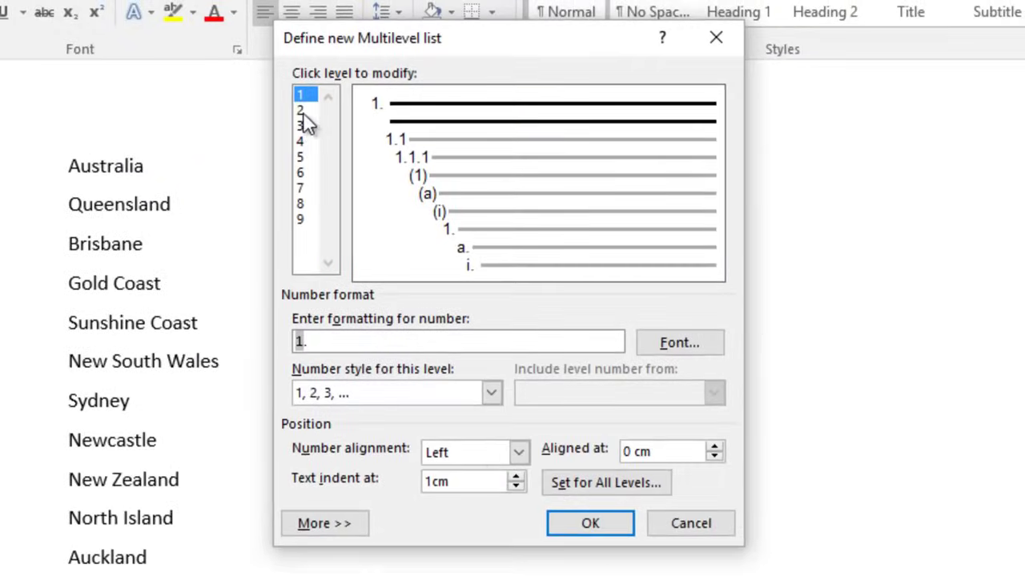
Rebuild level 2's number format as 1.1 from the level 1 number, in 1, 2, 3 style.
{"action": "left_click", "coordinate": [302, 111]}
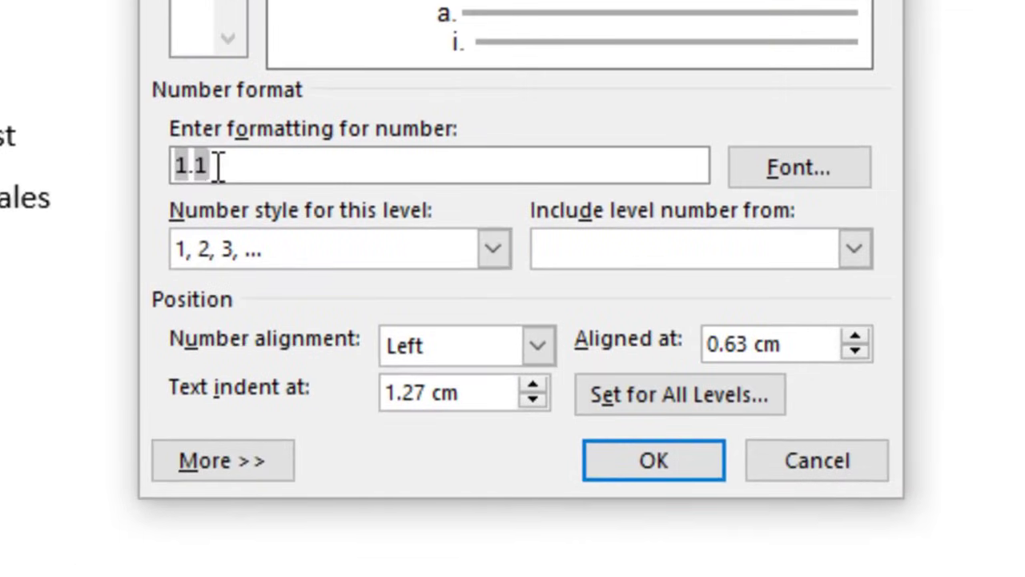
{"action": "left_click_drag", "start_coordinate": [218, 166], "coordinate": [157, 185]}
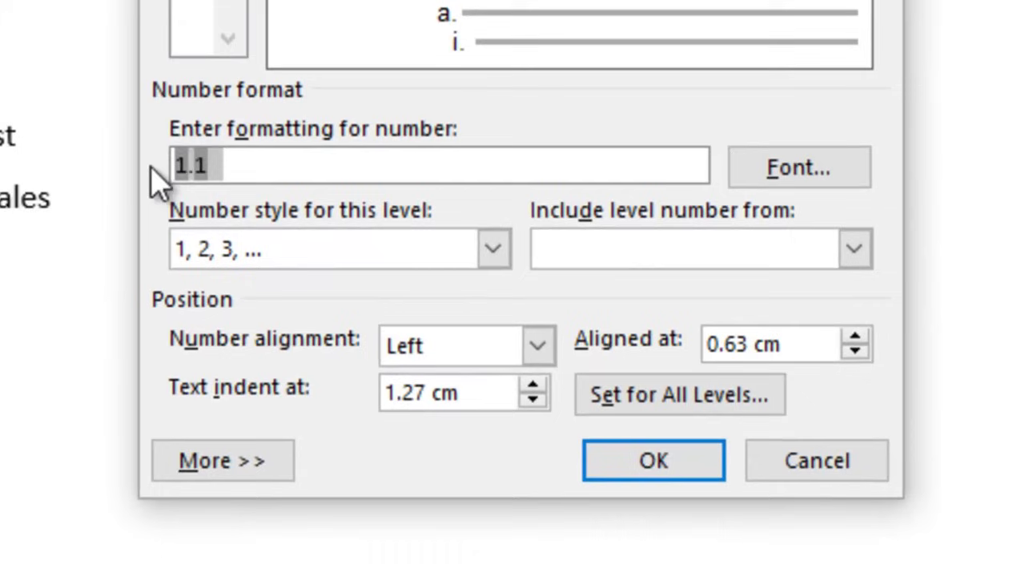
{"action": "key", "text": "Delete"}
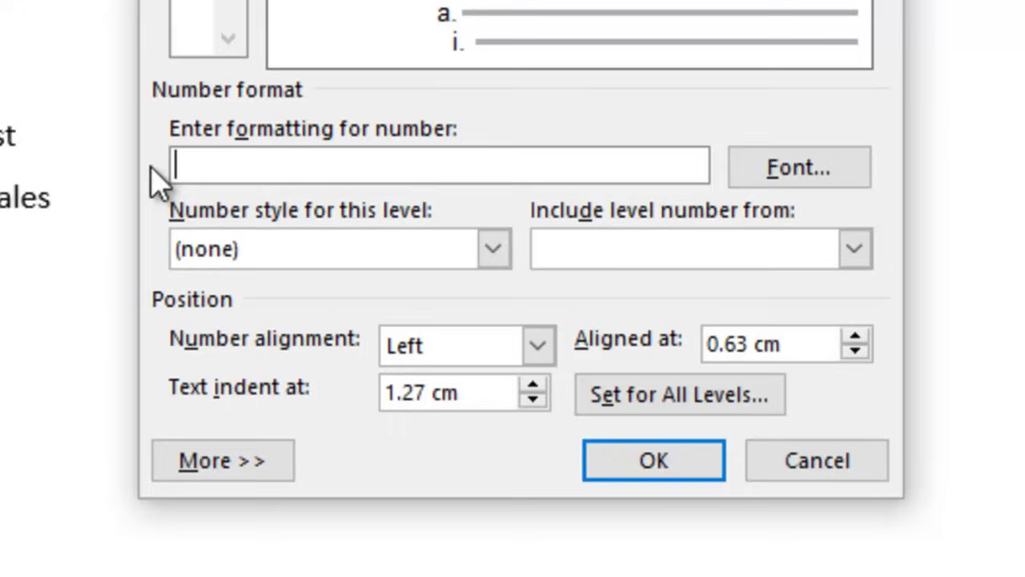
{"action": "left_click", "coordinate": [613, 268]}
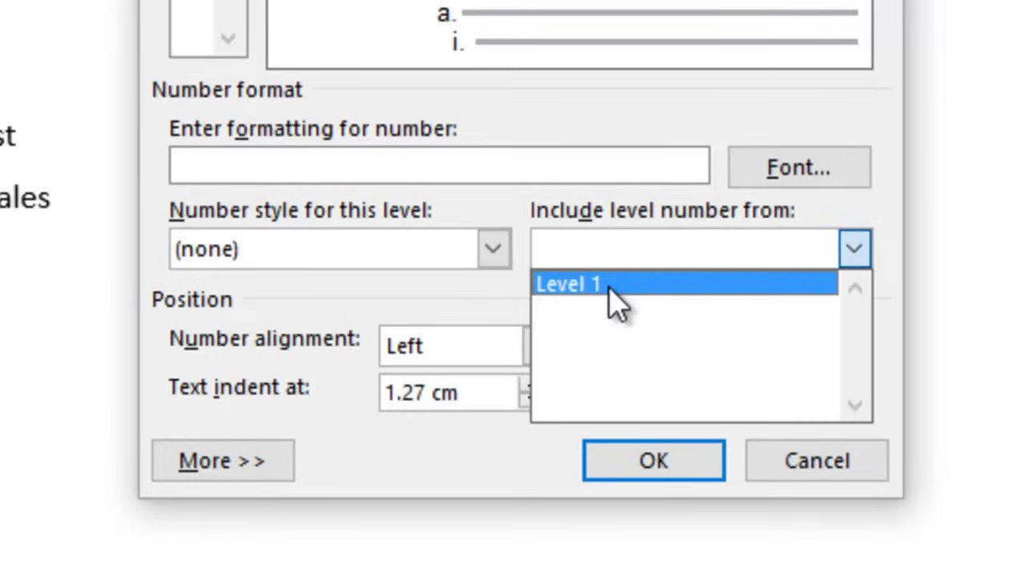
{"action": "left_click", "coordinate": [610, 287]}
{"action": "type", "text": "."}
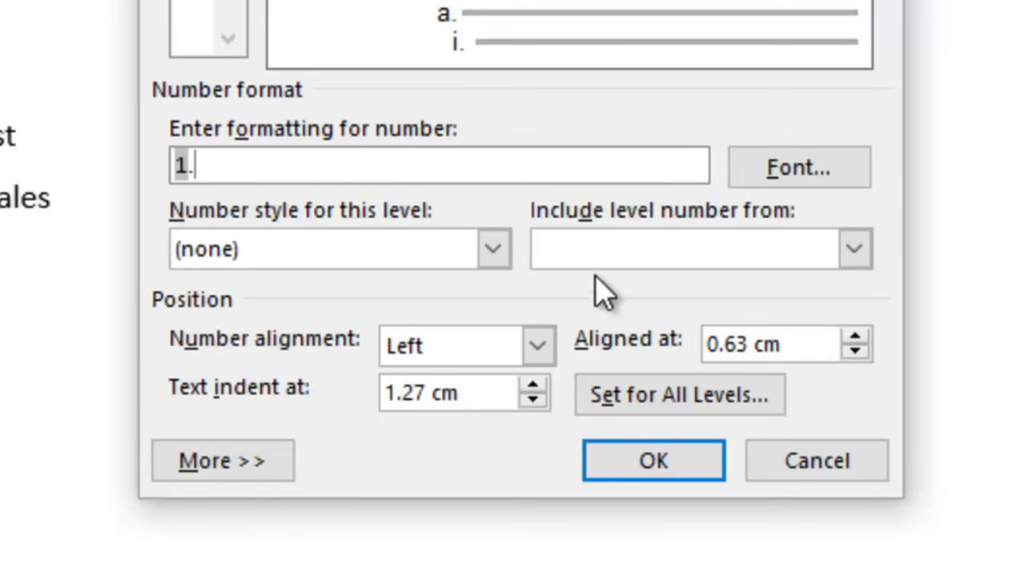
{"action": "left_click", "coordinate": [402, 250]}
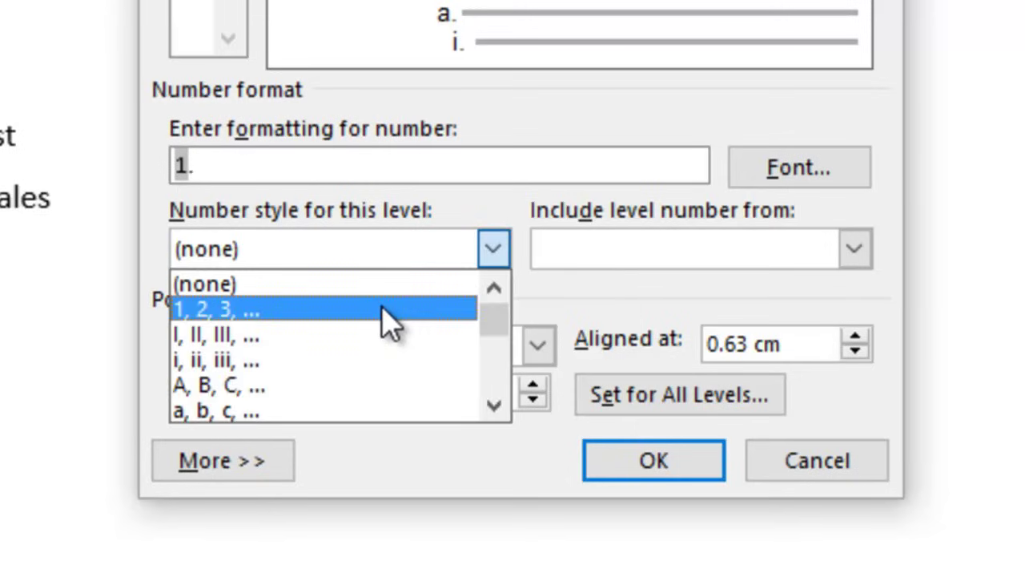
{"action": "left_click", "coordinate": [390, 312]}
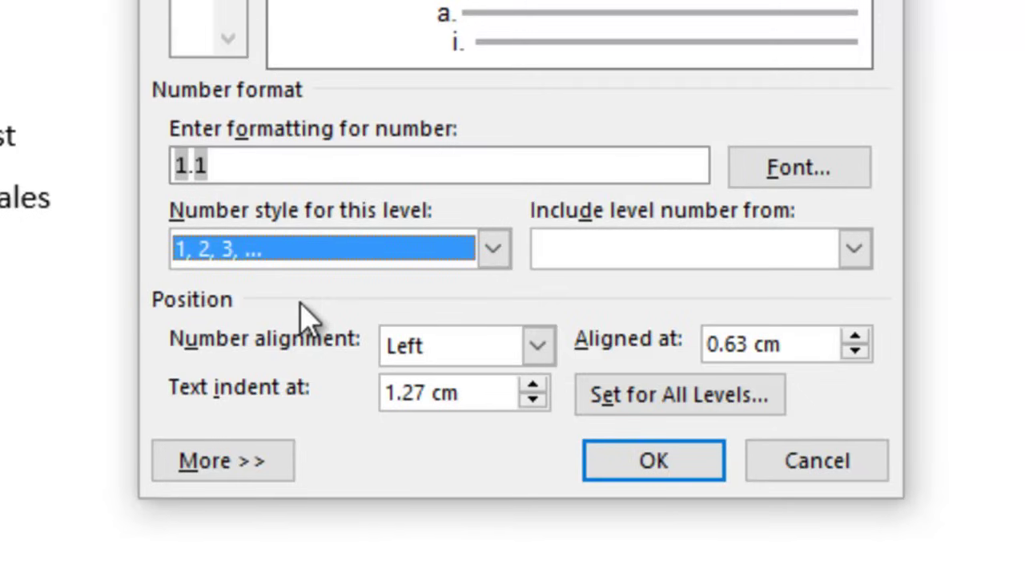
Set level 2's alignment to 1 cm and text indent to 2 cm.
{"action": "left_click", "coordinate": [812, 344]}
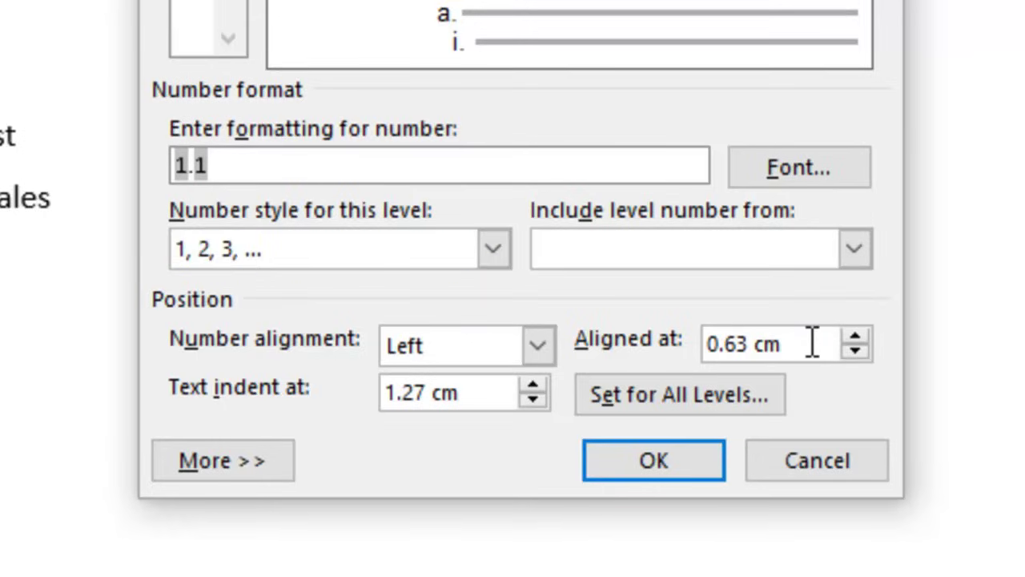
{"action": "key", "text": "BackSpace"}
{"action": "key", "text": "BackSpace"}
{"action": "key", "text": "BackSpace"}
{"action": "key", "text": "BackSpace"}
{"action": "key", "text": "BackSpace"}
{"action": "key", "text": "BackSpace"}
{"action": "key", "text": "BackSpace"}
{"action": "type", "text": "1c"}
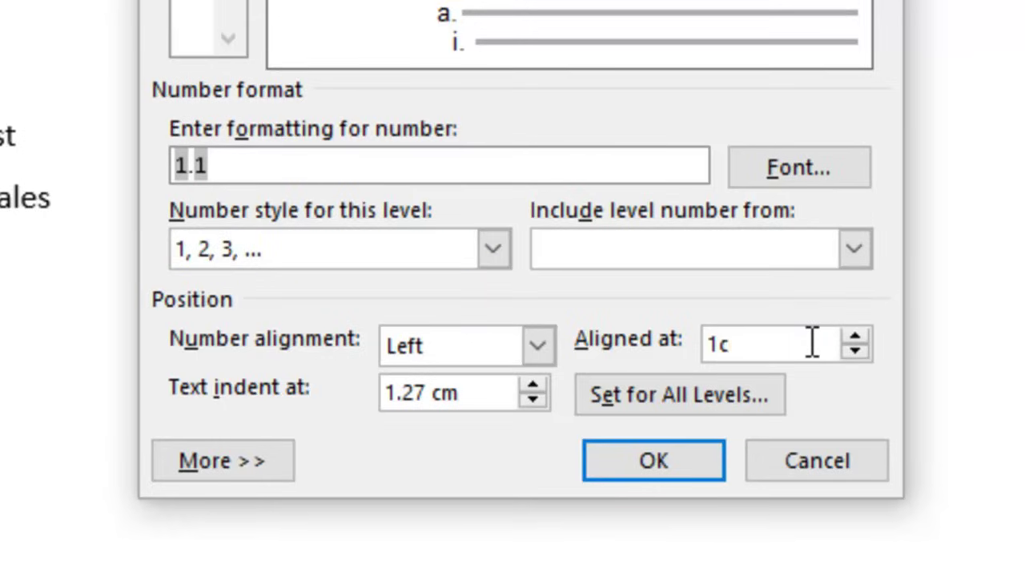
{"action": "type", "text": "m"}
{"action": "left_click_drag", "start_coordinate": [481, 393], "coordinate": [378, 403]}
{"action": "type", "text": "2c"}
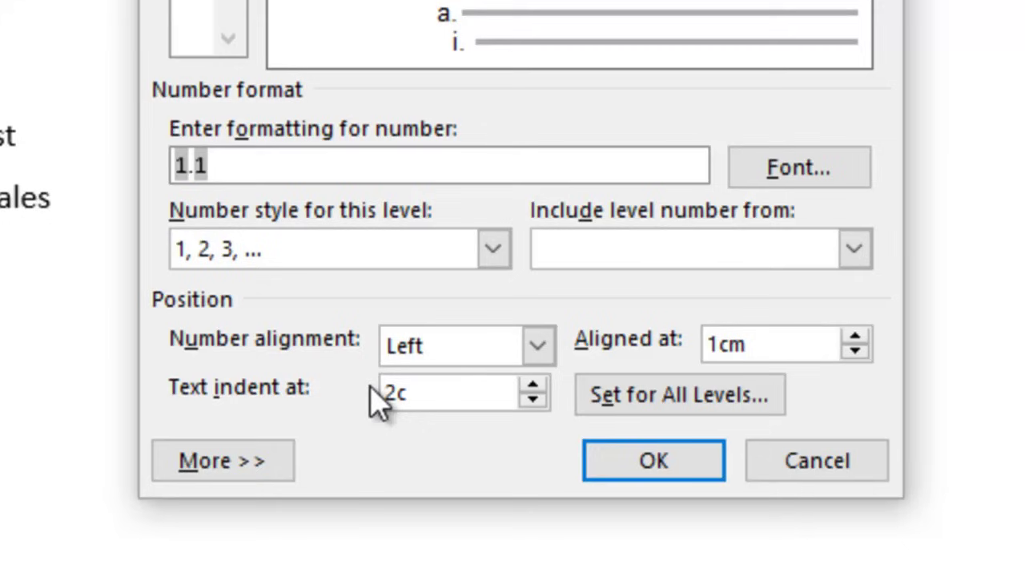
{"action": "type", "text": "m"}
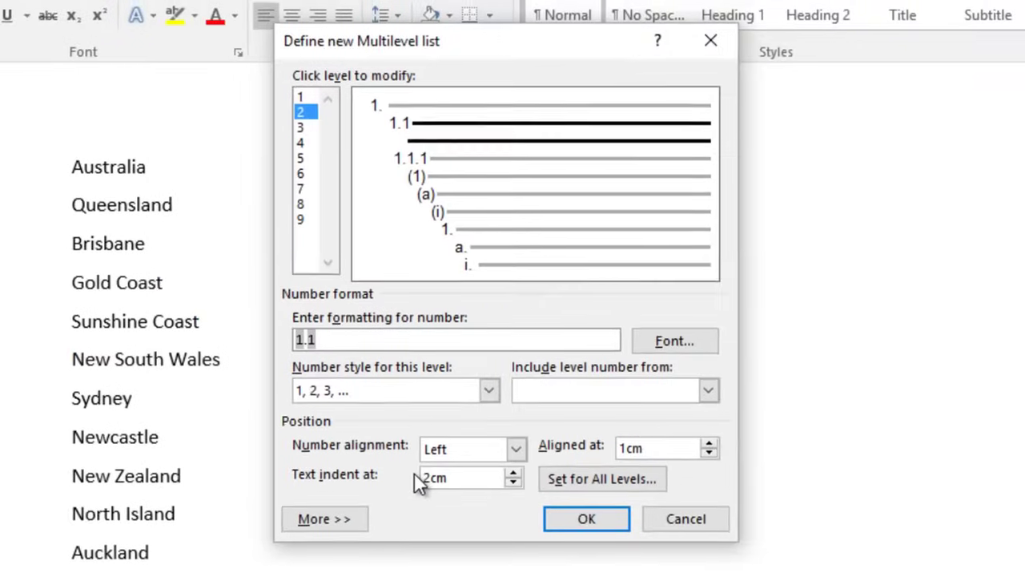
Rebuild level 3's number format as 1.1.1 from levels 1 and 2, in 1, 2, 3 style.
{"action": "left_click", "coordinate": [307, 129]}
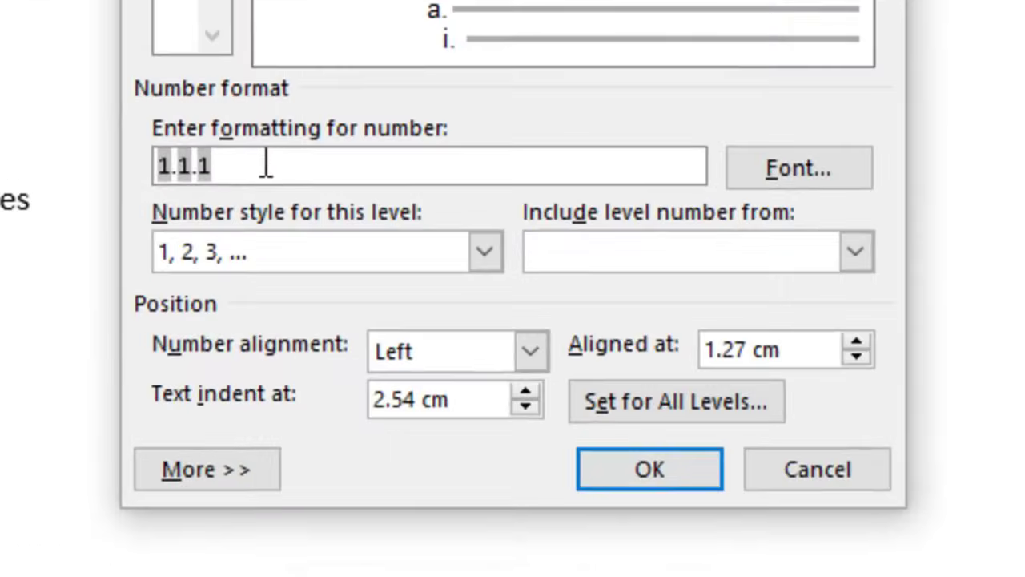
{"action": "left_click_drag", "start_coordinate": [266, 166], "coordinate": [146, 166]}
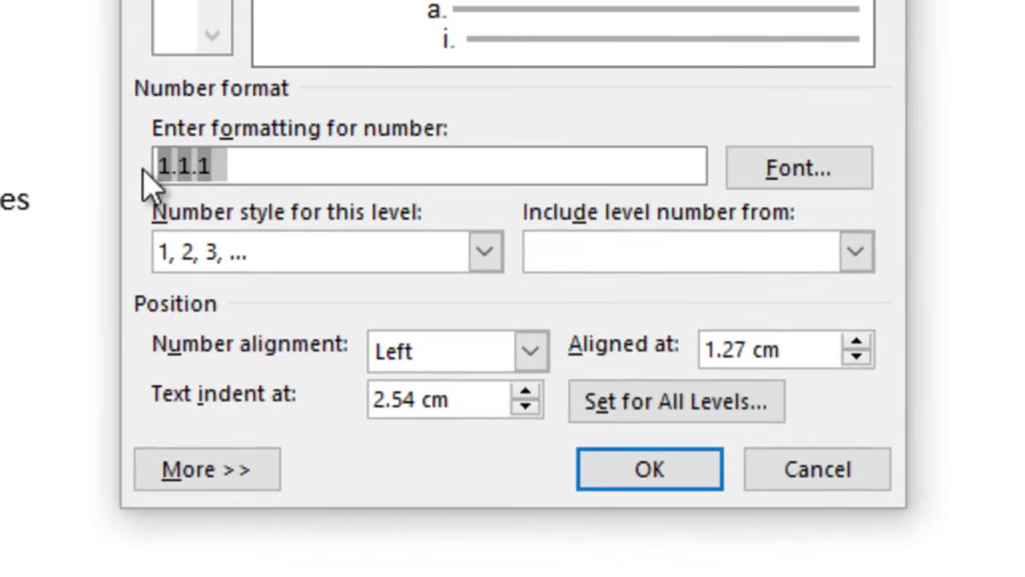
{"action": "key", "text": "BackSpace"}
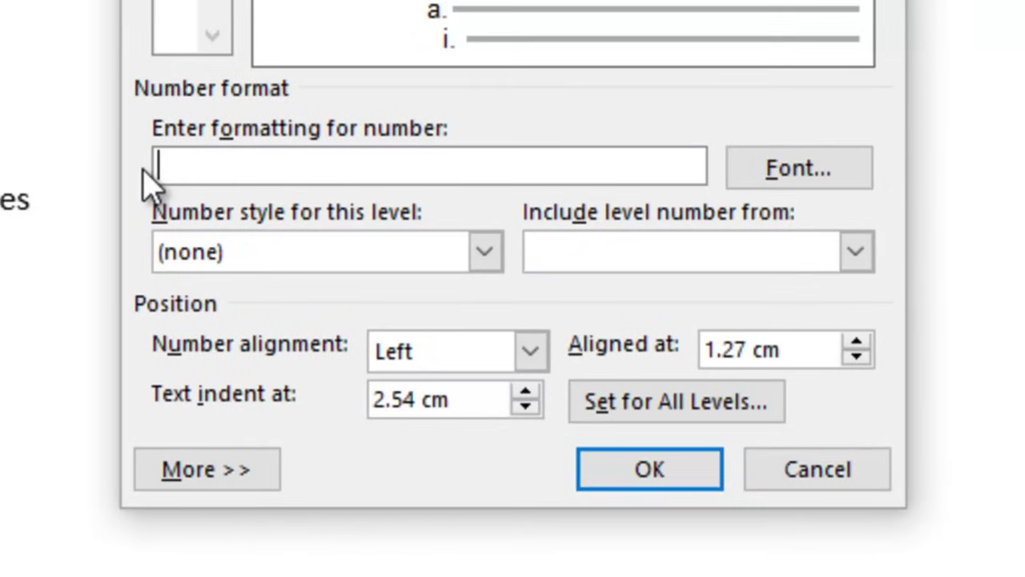
{"action": "left_click", "coordinate": [613, 257]}
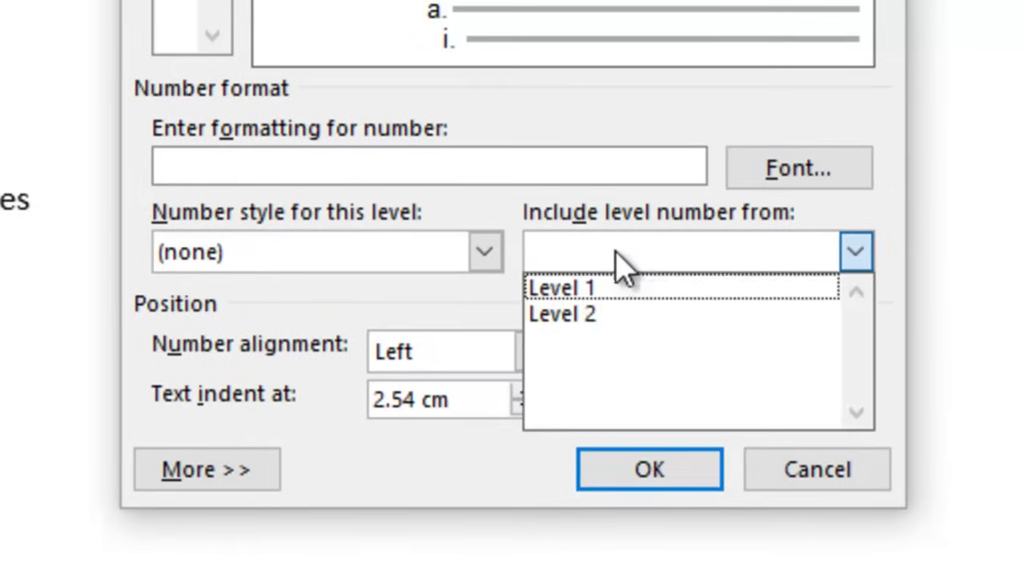
{"action": "left_click", "coordinate": [608, 295]}
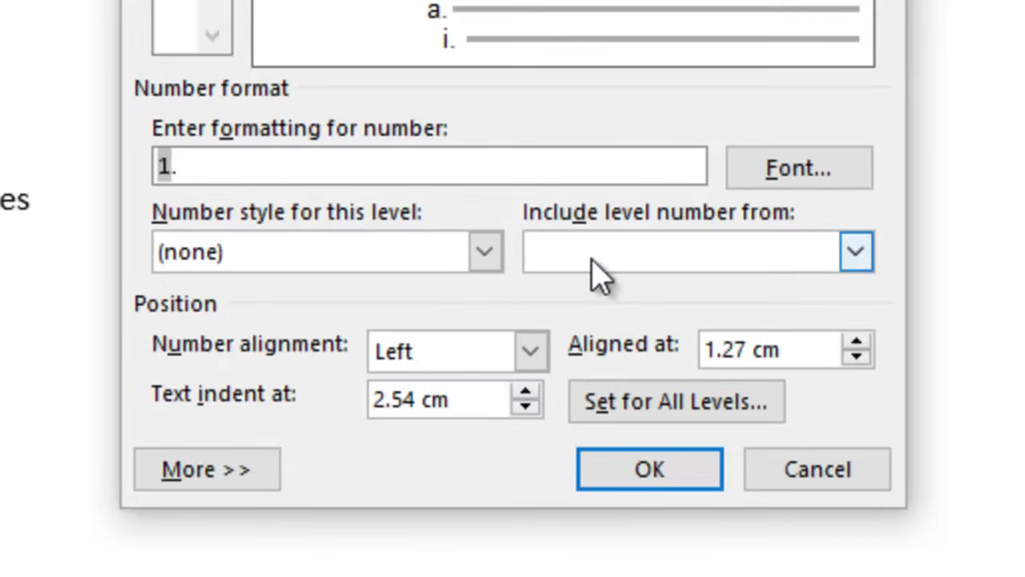
{"action": "left_click", "coordinate": [593, 254]}
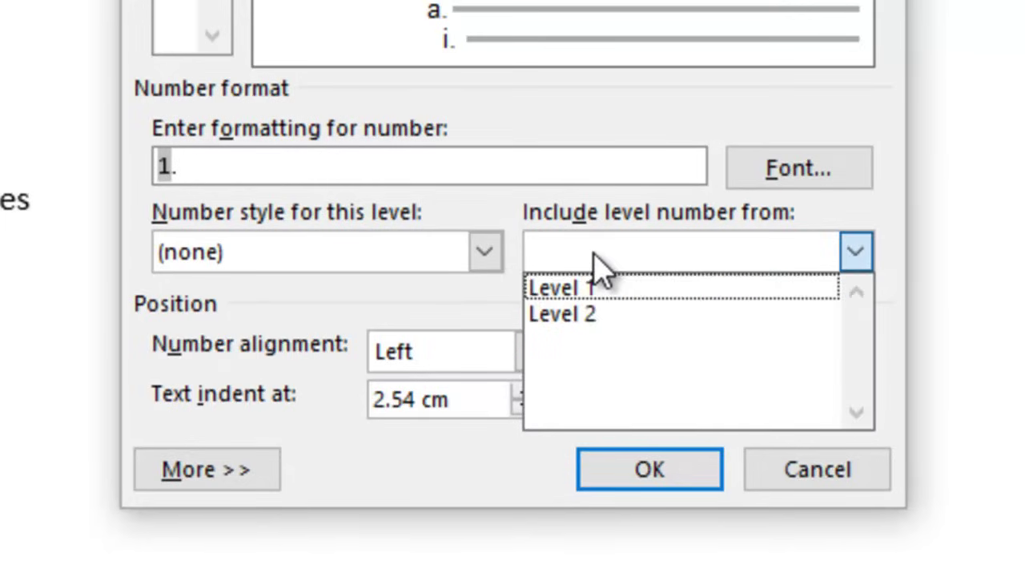
{"action": "left_click", "coordinate": [603, 314]}
{"action": "type", "text": "."}
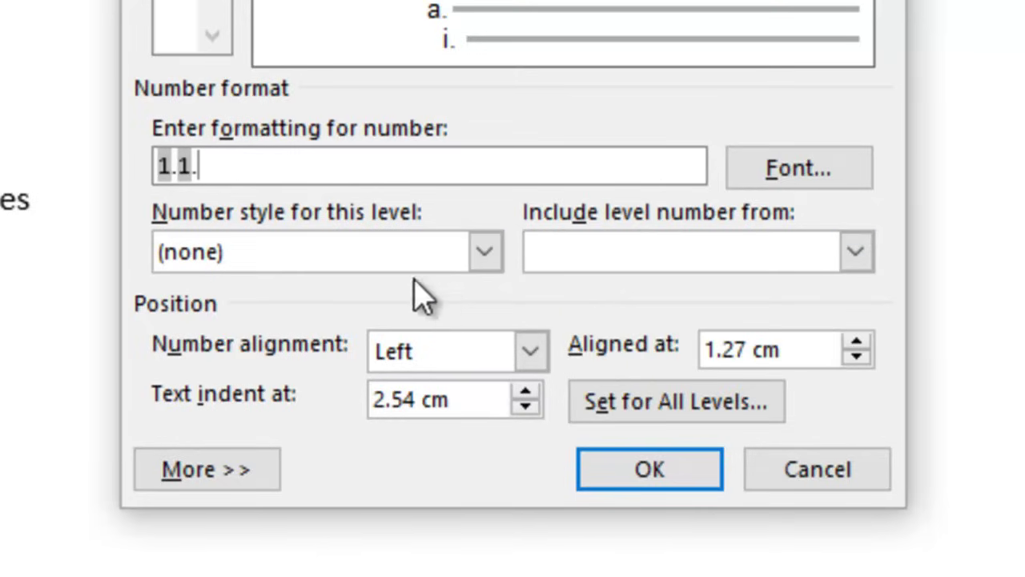
{"action": "left_click", "coordinate": [370, 258]}
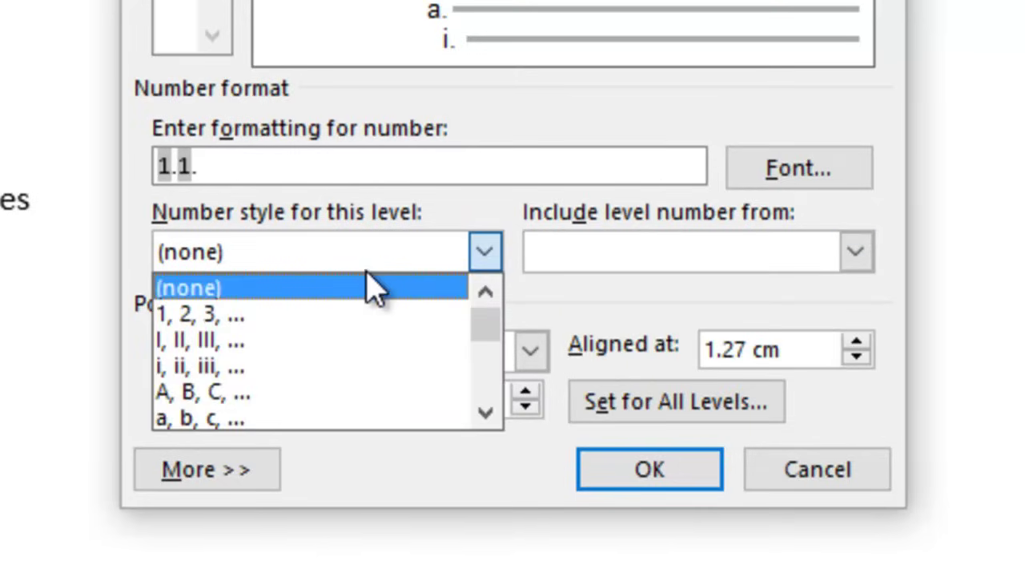
{"action": "left_click", "coordinate": [370, 314]}
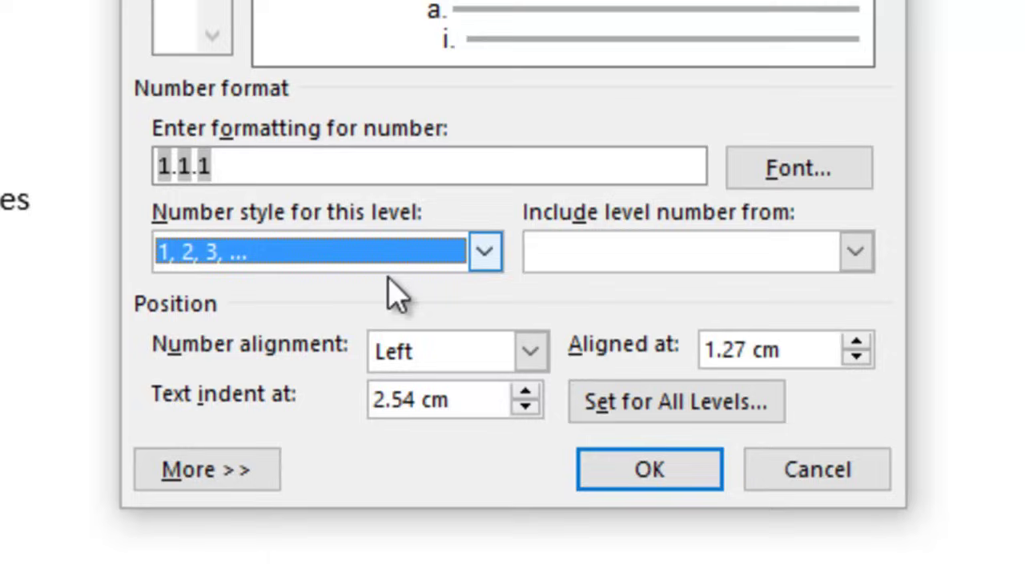
Set level 3's alignment to 2 cm and text indent to 3.5 cm, then apply the list.
{"action": "left_click", "coordinate": [804, 349]}
{"action": "left_click_drag", "start_coordinate": [804, 348], "coordinate": [679, 346]}
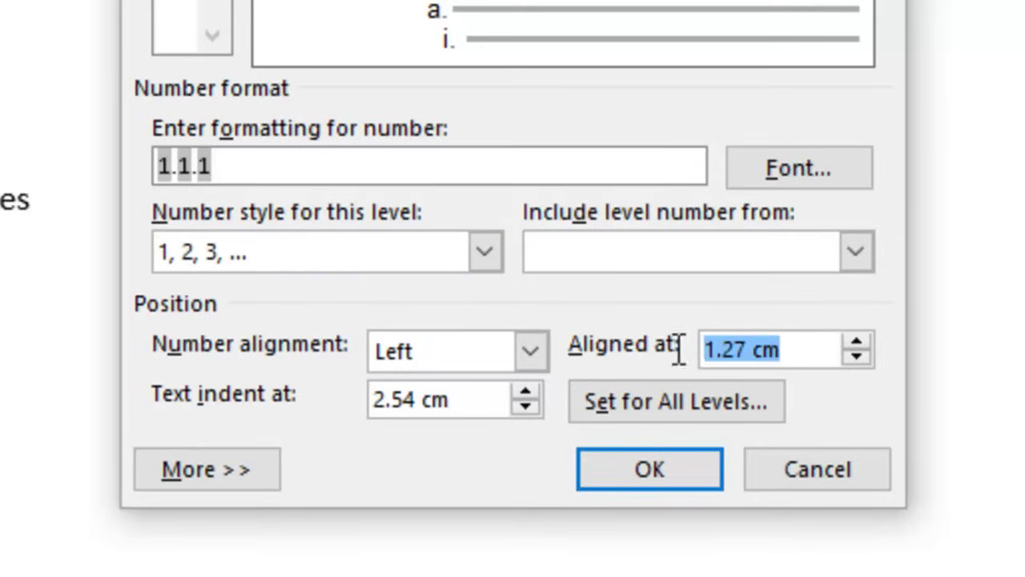
{"action": "type", "text": "2cm"}
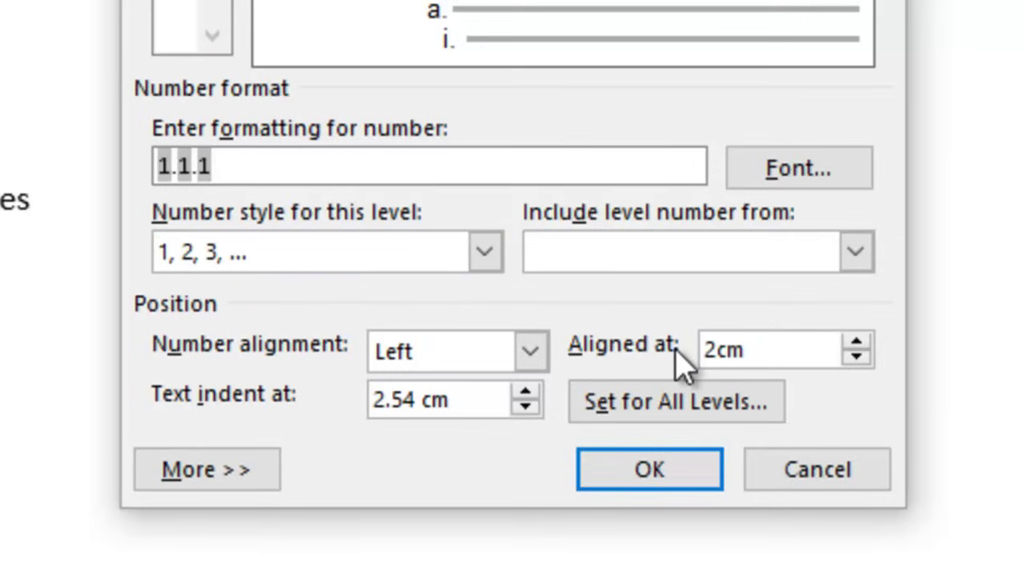
{"action": "left_click_drag", "start_coordinate": [441, 396], "coordinate": [350, 398]}
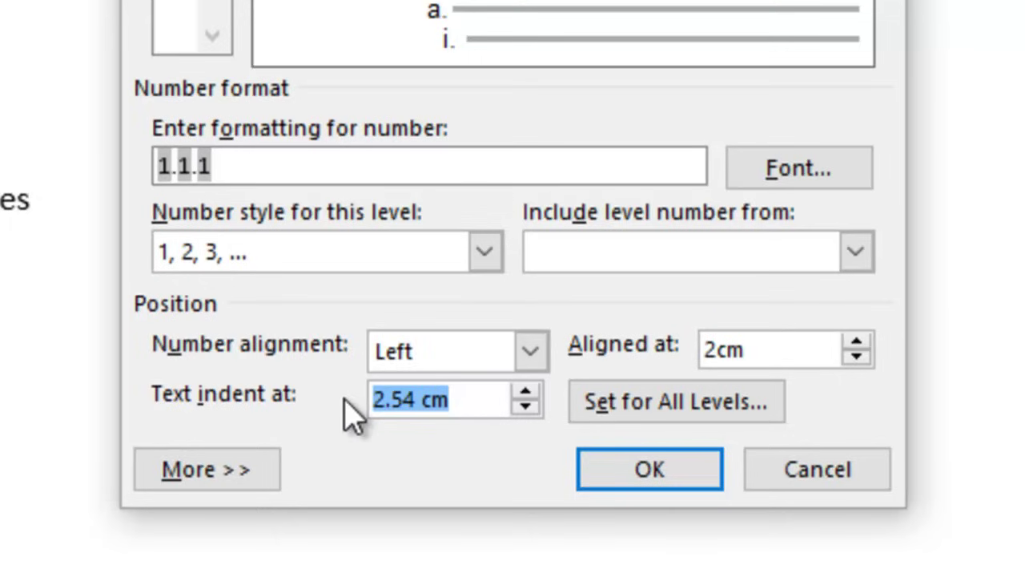
{"action": "type", "text": "3"}
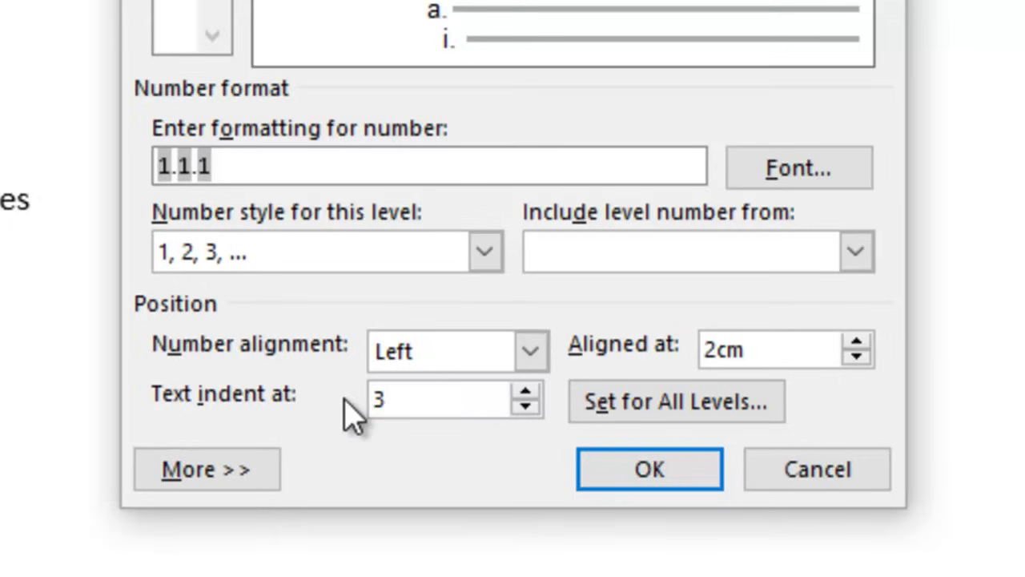
{"action": "type", "text": ".5cm"}
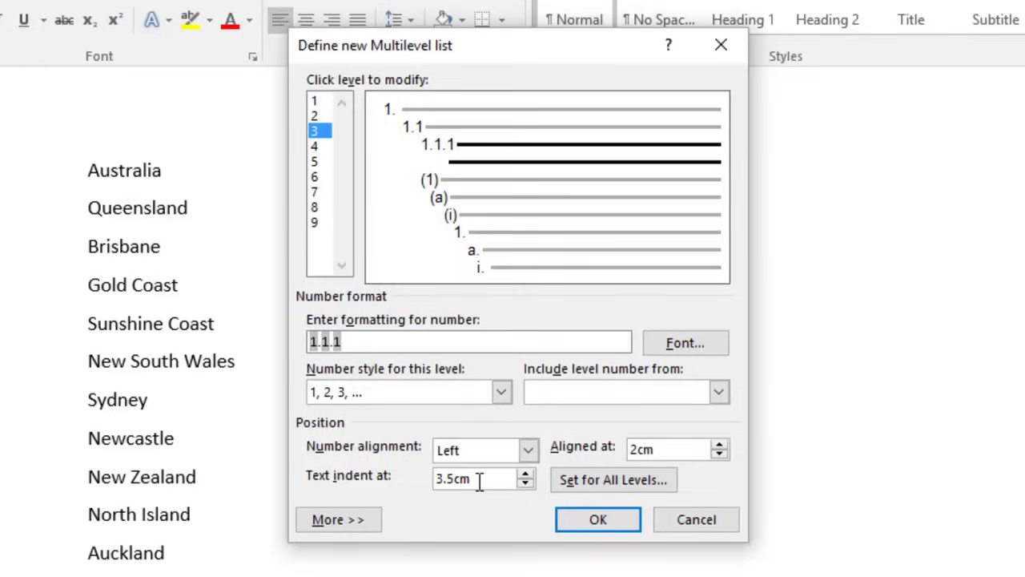
{"action": "left_click", "coordinate": [597, 521]}
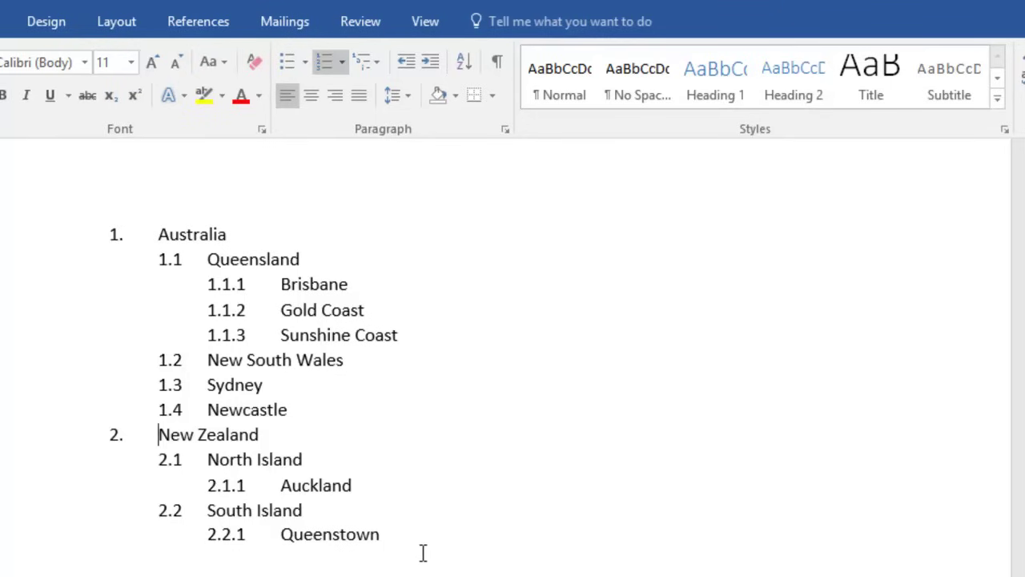
Start a new multilevel list definition for the outline and link level 1 to Heading 1.
{"action": "left_click_drag", "start_coordinate": [402, 543], "coordinate": [184, 228]}
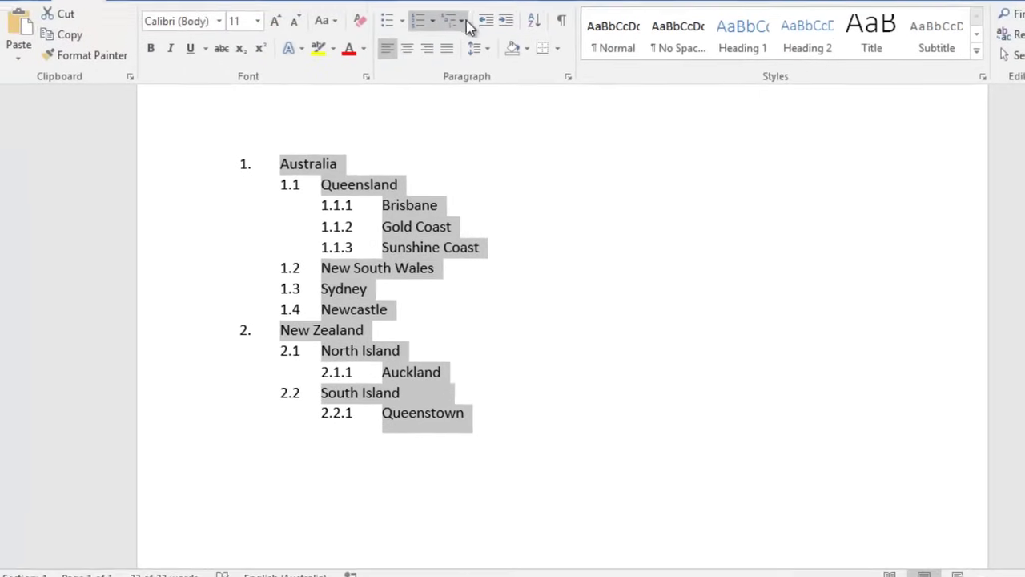
{"action": "left_click", "coordinate": [465, 23]}
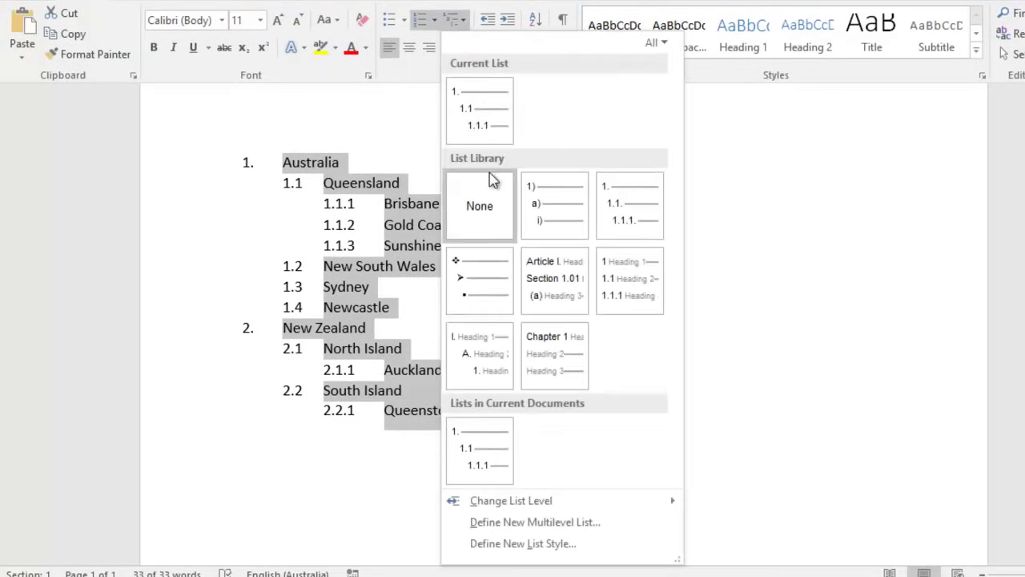
{"action": "left_click", "coordinate": [576, 524]}
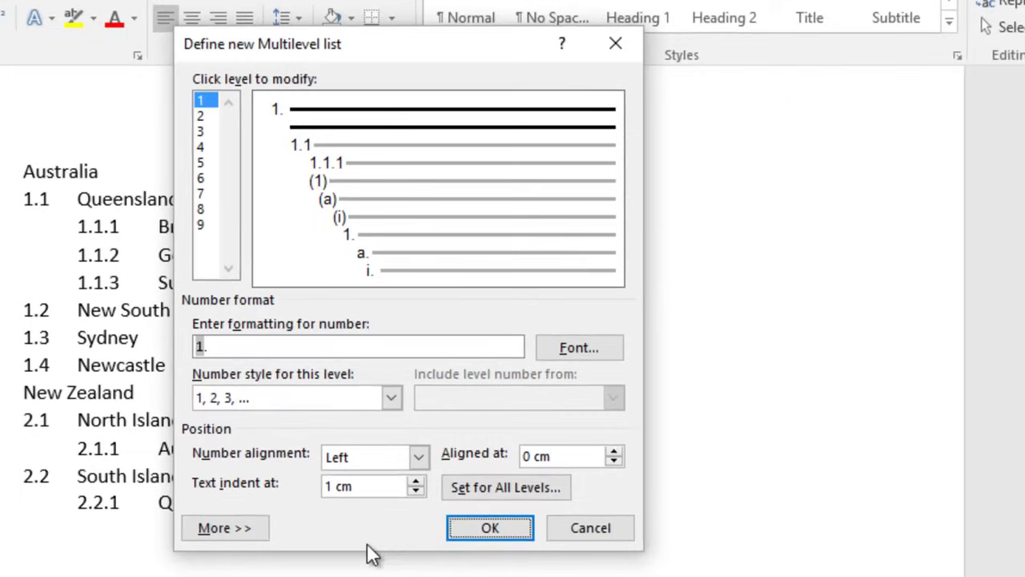
{"action": "left_click", "coordinate": [224, 528]}
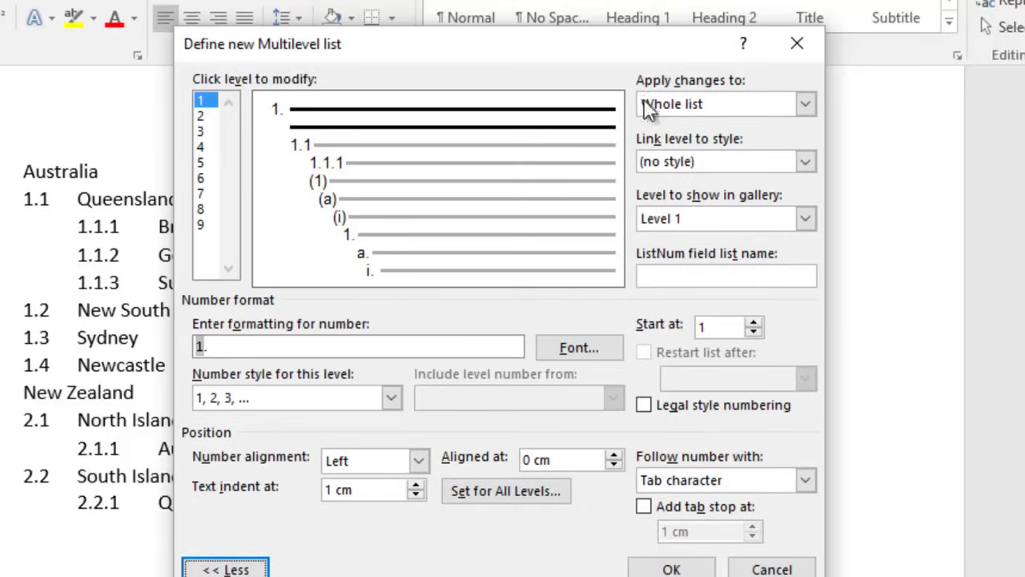
{"action": "left_click", "coordinate": [760, 163]}
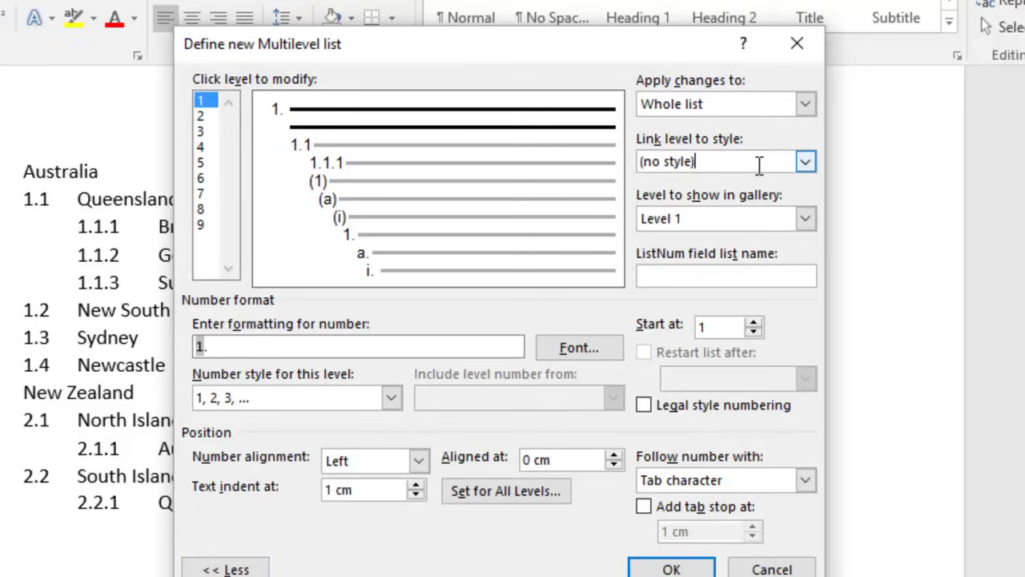
{"action": "left_click", "coordinate": [806, 161]}
{"action": "left_click", "coordinate": [761, 230]}
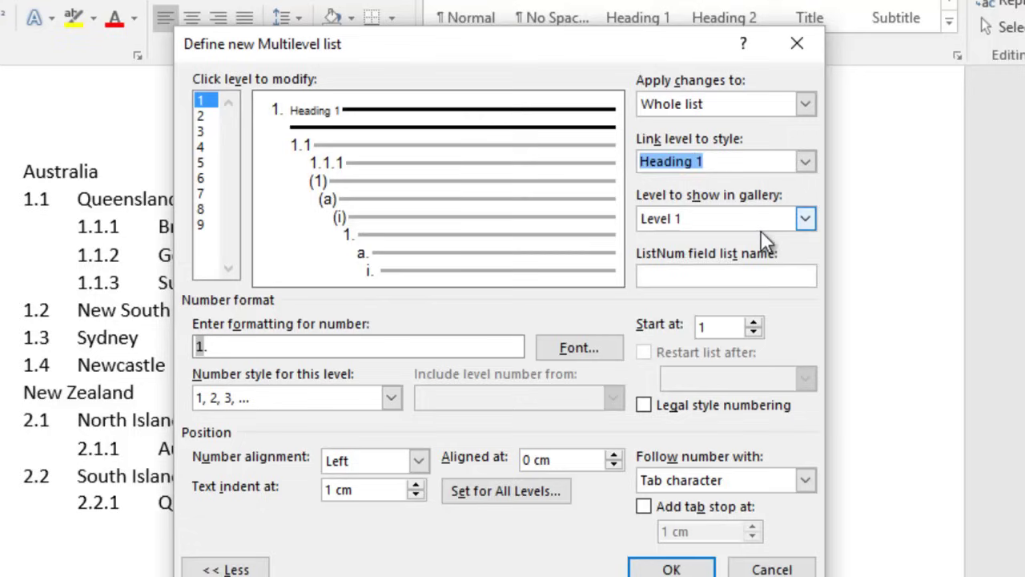
Link level 2 to Heading 2 and level 3 to Heading 3, and confirm.
{"action": "left_click", "coordinate": [207, 117]}
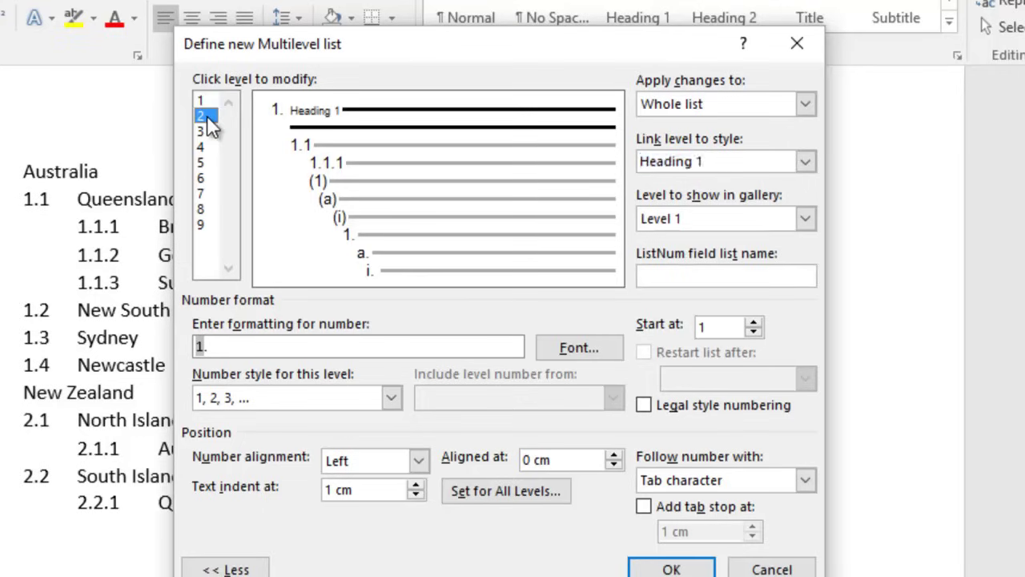
{"action": "left_click", "coordinate": [806, 162]}
{"action": "left_click", "coordinate": [730, 243]}
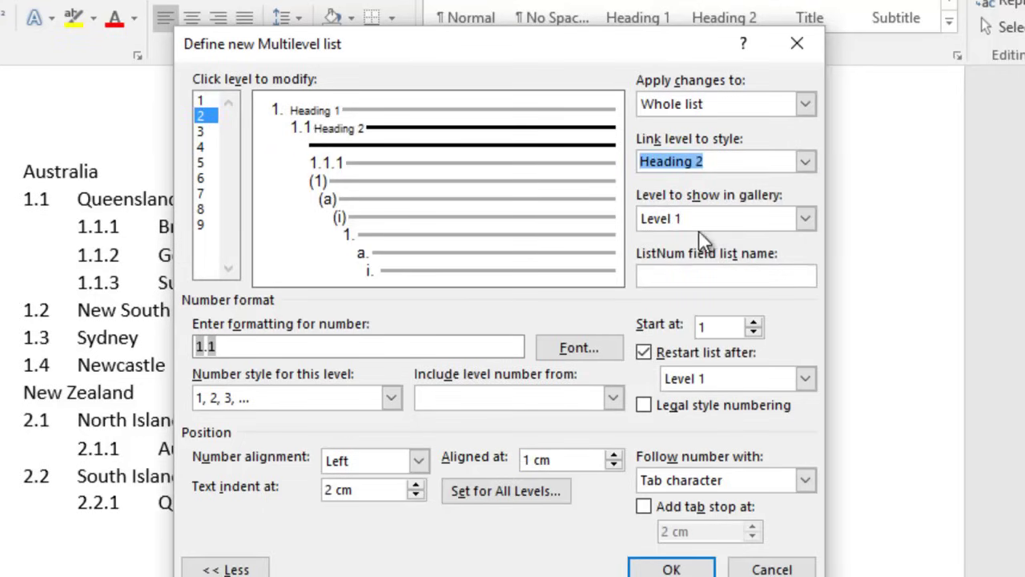
{"action": "left_click", "coordinate": [202, 132]}
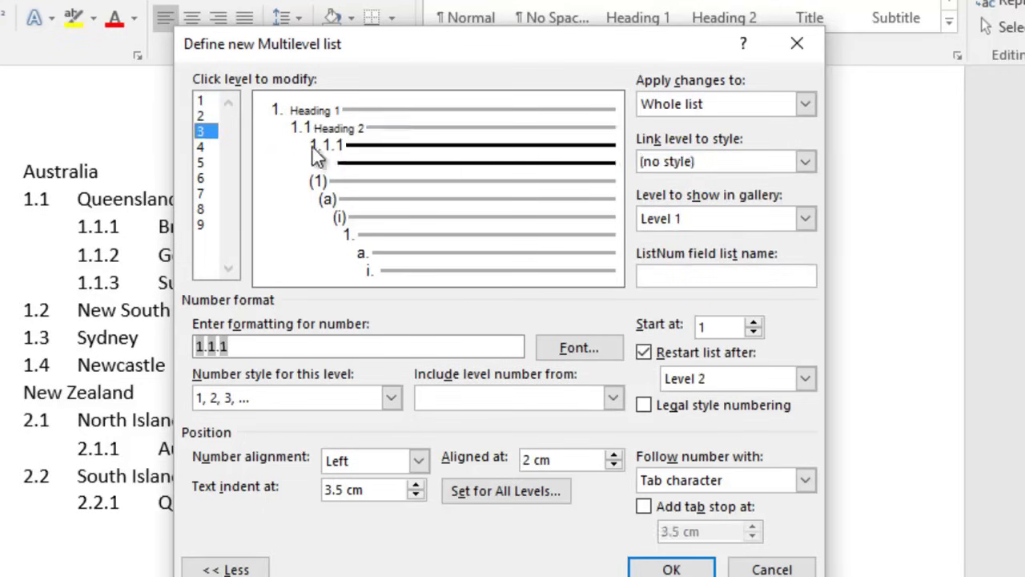
{"action": "left_click", "coordinate": [804, 162]}
{"action": "left_click", "coordinate": [737, 260]}
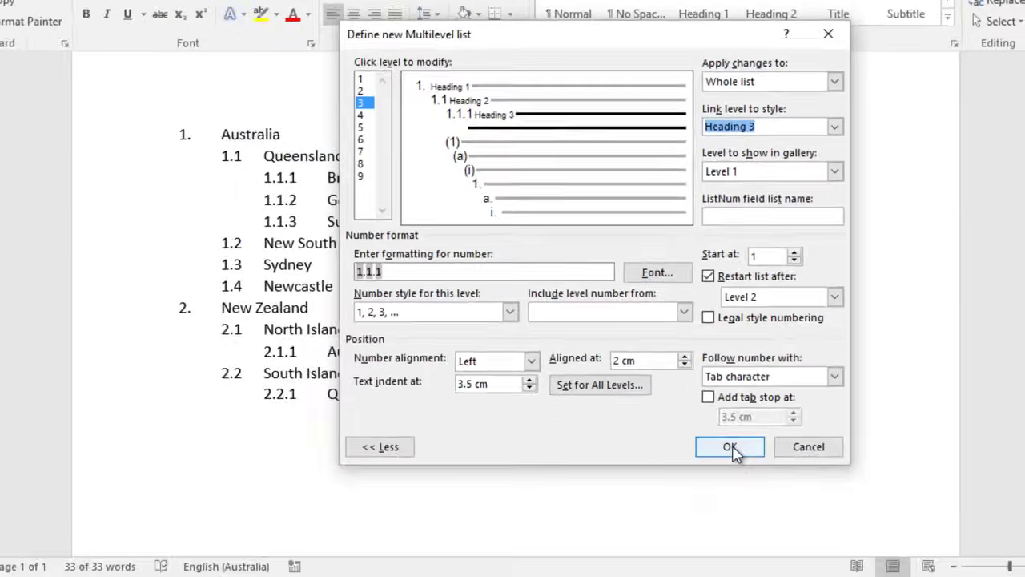
{"action": "left_click", "coordinate": [733, 446]}
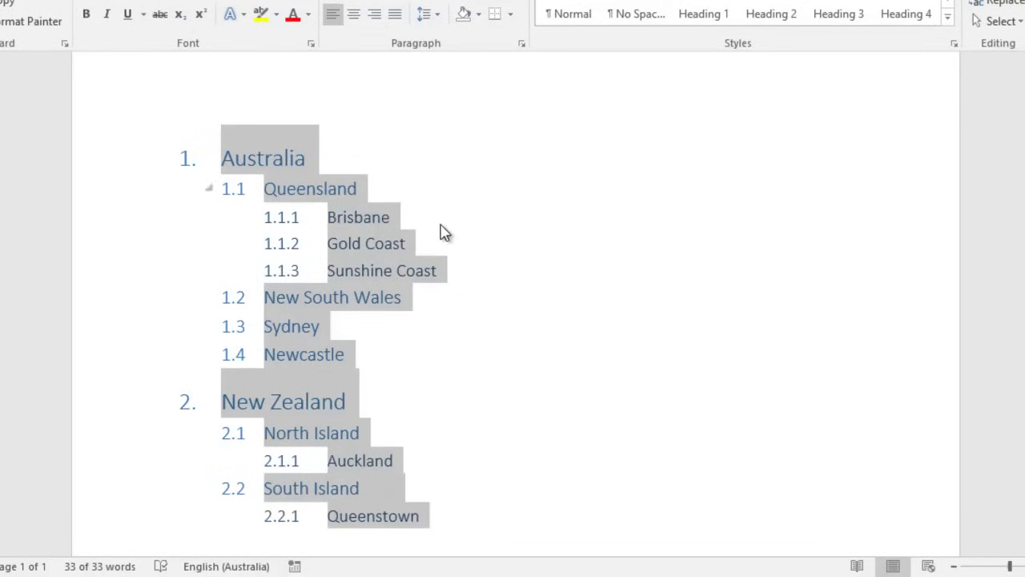
Add the lines Victoria, Melbourne and Phillip Island below Newcastle.
{"action": "left_click", "coordinate": [398, 355]}
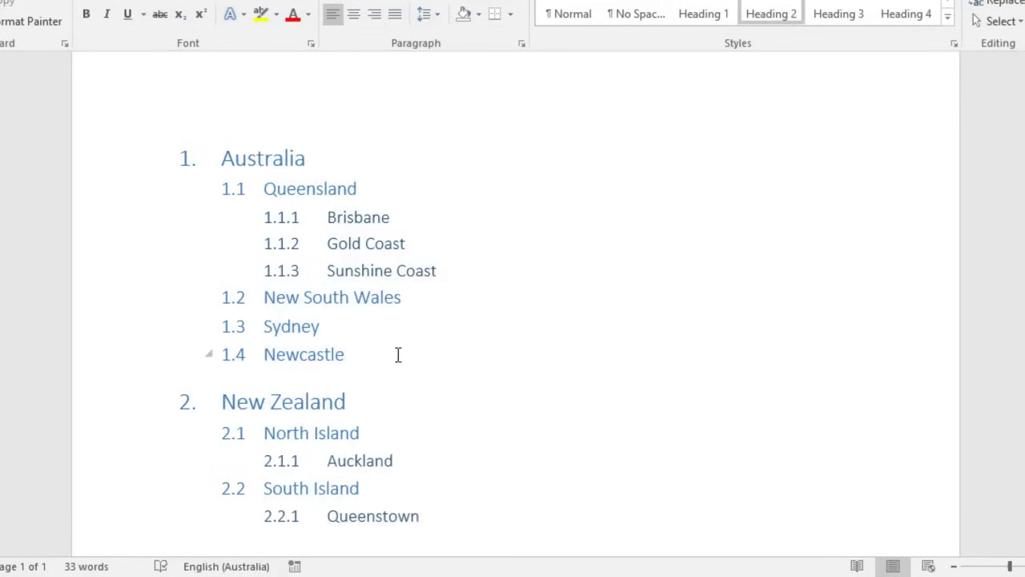
{"action": "key", "text": "Return"}
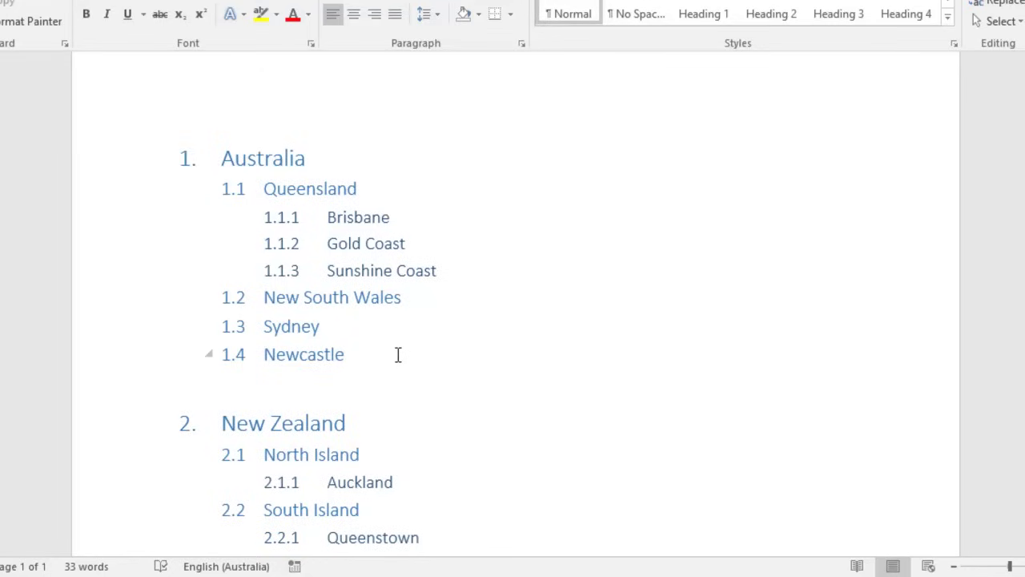
{"action": "type", "text": "Victo"}
{"action": "type", "text": "ria"}
{"action": "key", "text": "Return"}
{"action": "type", "text": "Mel"}
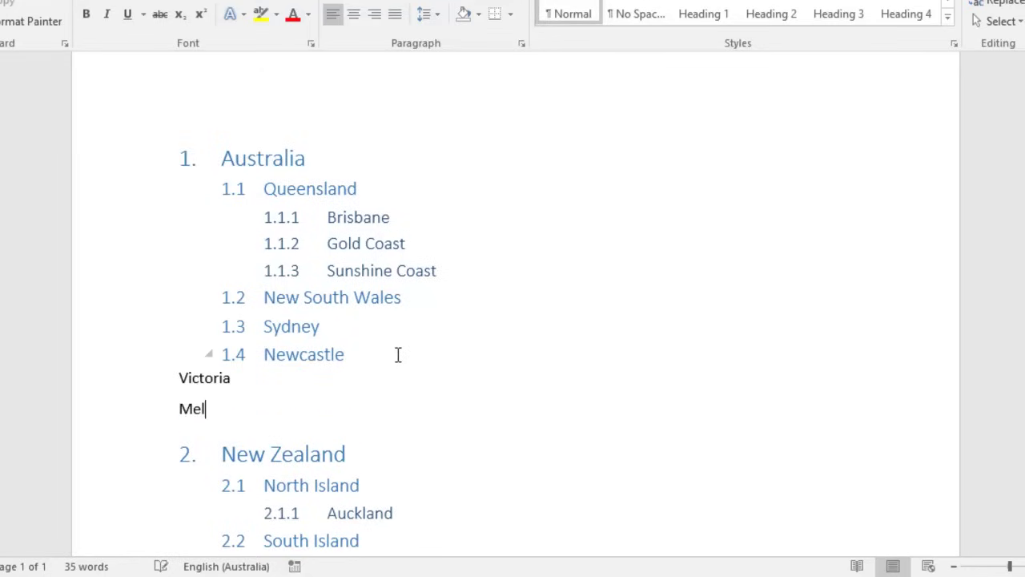
{"action": "type", "text": "bourne"}
{"action": "key", "text": "Return"}
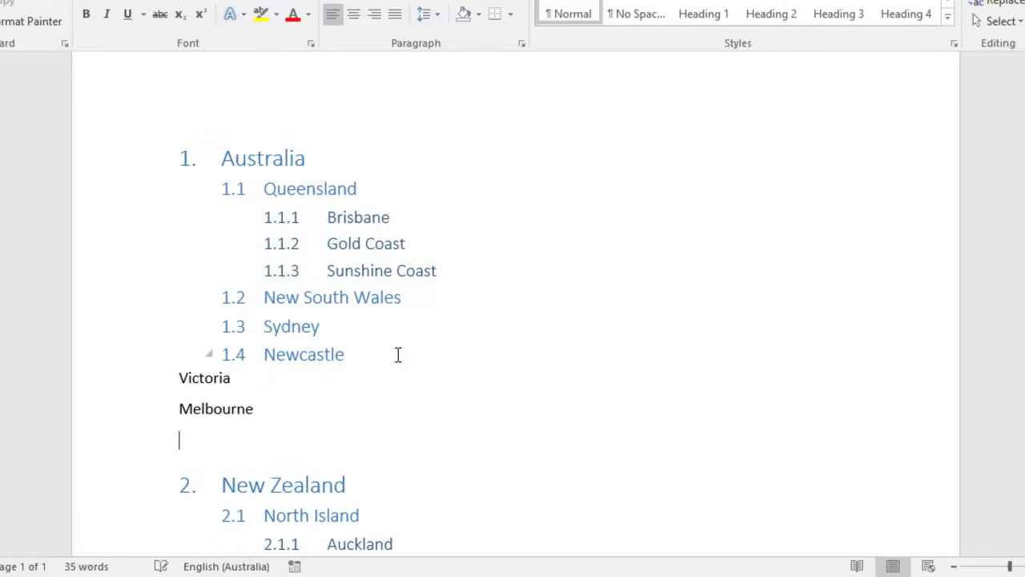
{"action": "type", "text": "Philli"}
{"action": "type", "text": "p Island"}
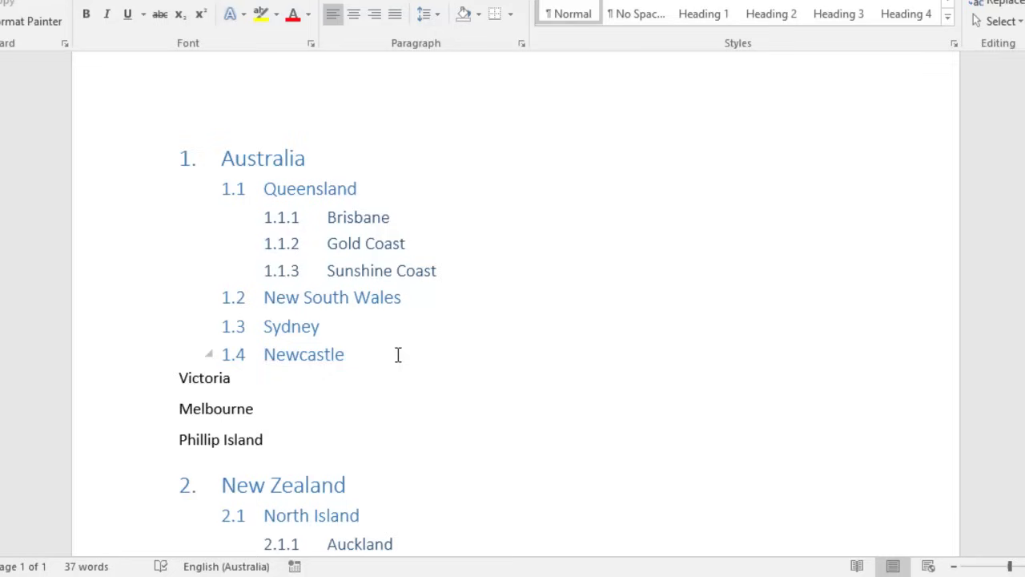
Apply Heading 3 to Sydney, Newcastle, Melbourne and Phillip Island, and Heading 2 to Victoria.
{"action": "left_click", "coordinate": [201, 377]}
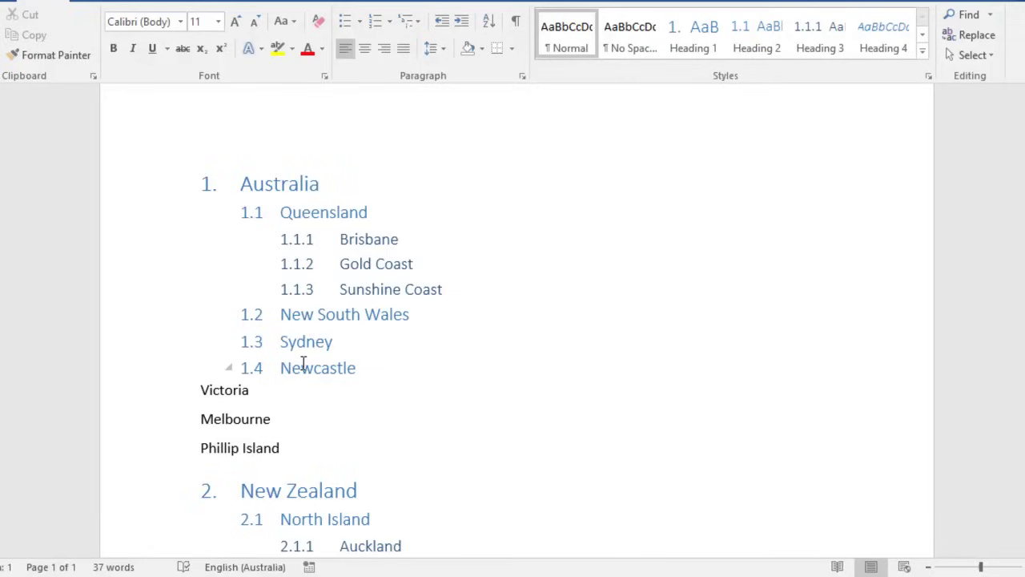
{"action": "left_click_drag", "start_coordinate": [144, 343], "coordinate": [144, 365]}
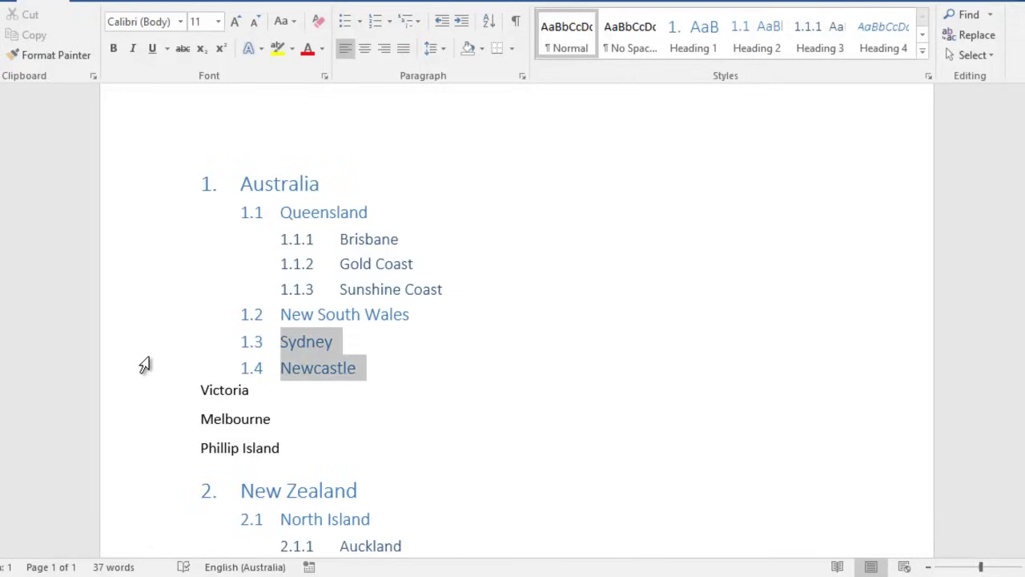
{"action": "left_click", "coordinate": [819, 37]}
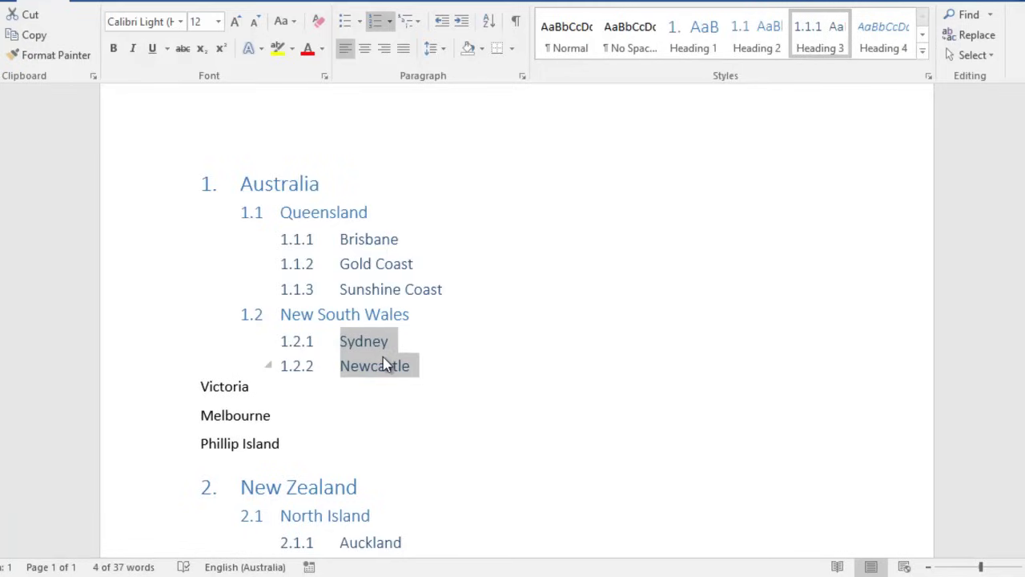
{"action": "left_click", "coordinate": [213, 386]}
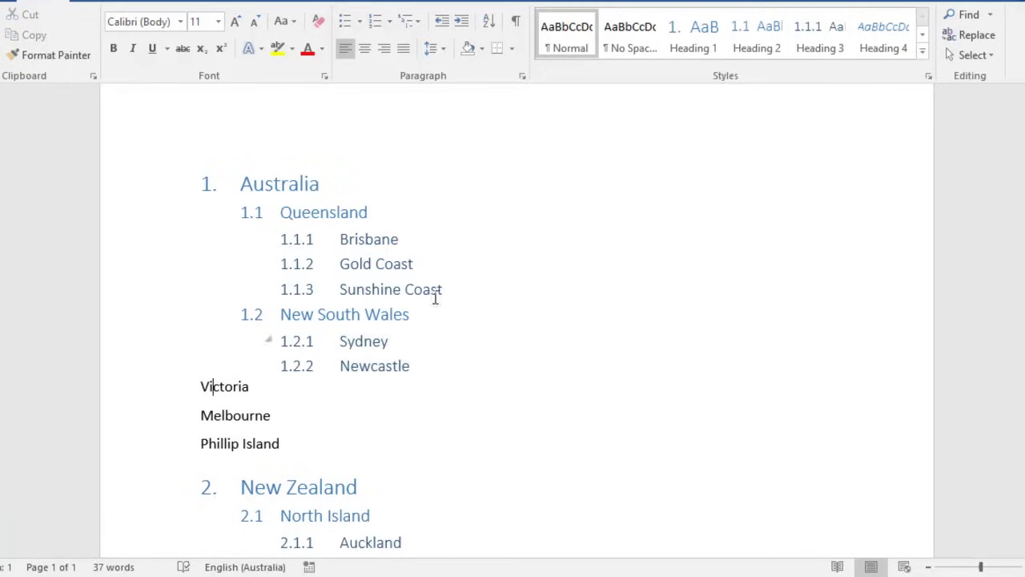
{"action": "left_click", "coordinate": [753, 40]}
{"action": "left_click_drag", "start_coordinate": [141, 413], "coordinate": [142, 442]}
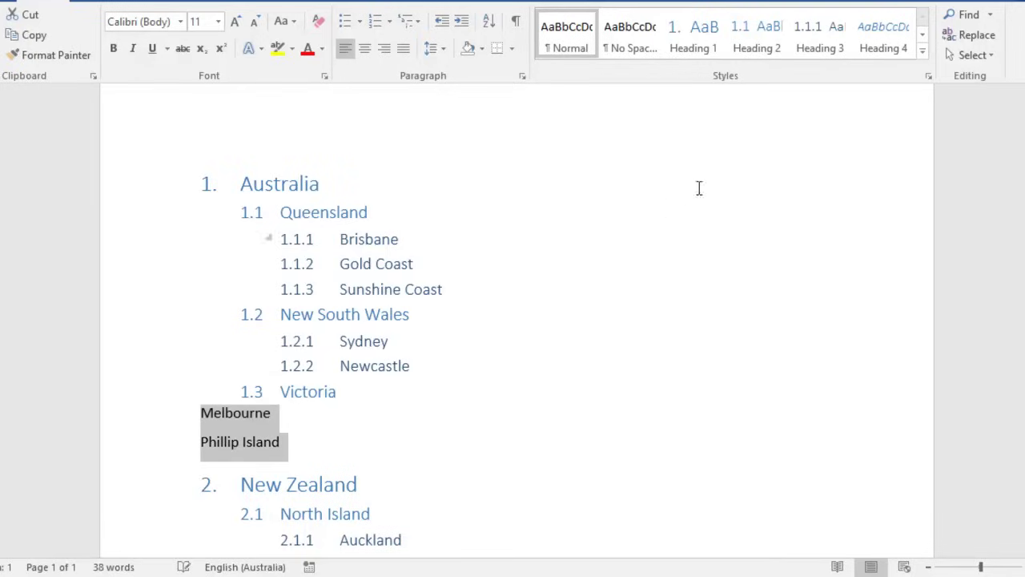
{"action": "left_click", "coordinate": [820, 40]}
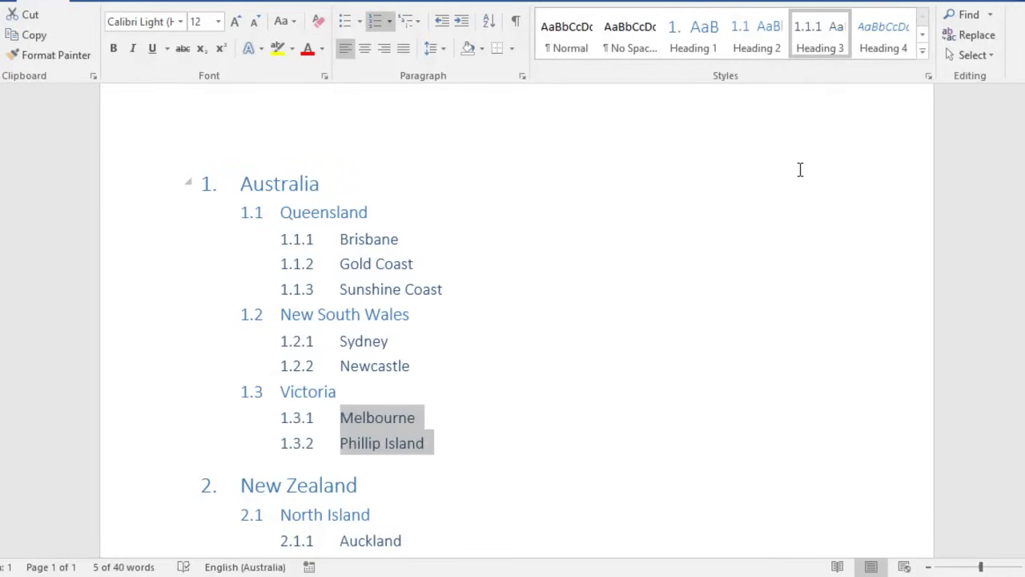
{"action": "left_click", "coordinate": [766, 50]}
Select and copy the Lorem ipsum paragraph under Queensland.
{"action": "scroll", "coordinate": [721, 506], "scroll_direction": "down", "scroll_amount": 1}
{"action": "left_click", "coordinate": [721, 506]}
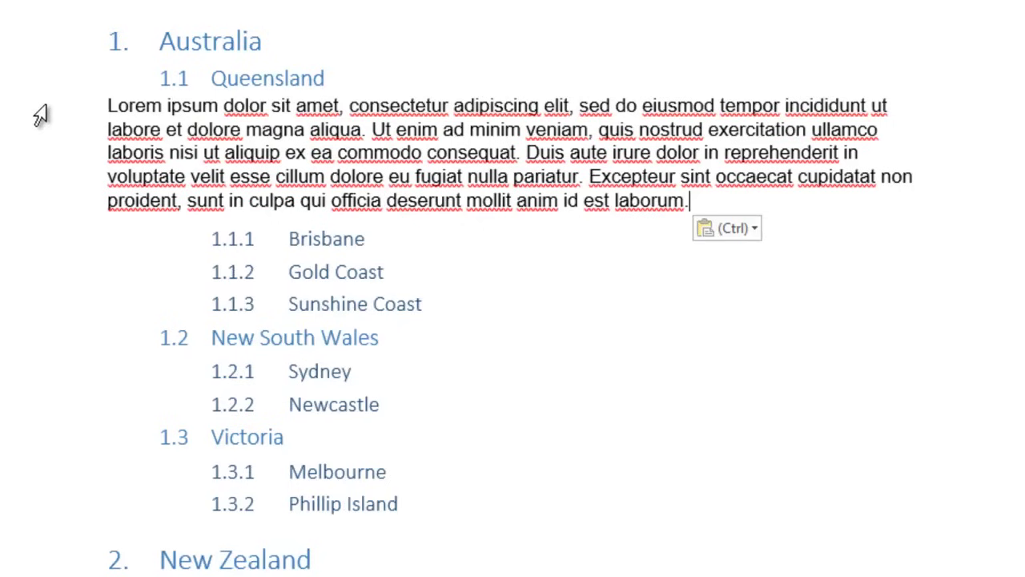
{"action": "left_click_drag", "start_coordinate": [40, 116], "coordinate": [40, 210]}
{"action": "key", "text": "ctrl+c"}
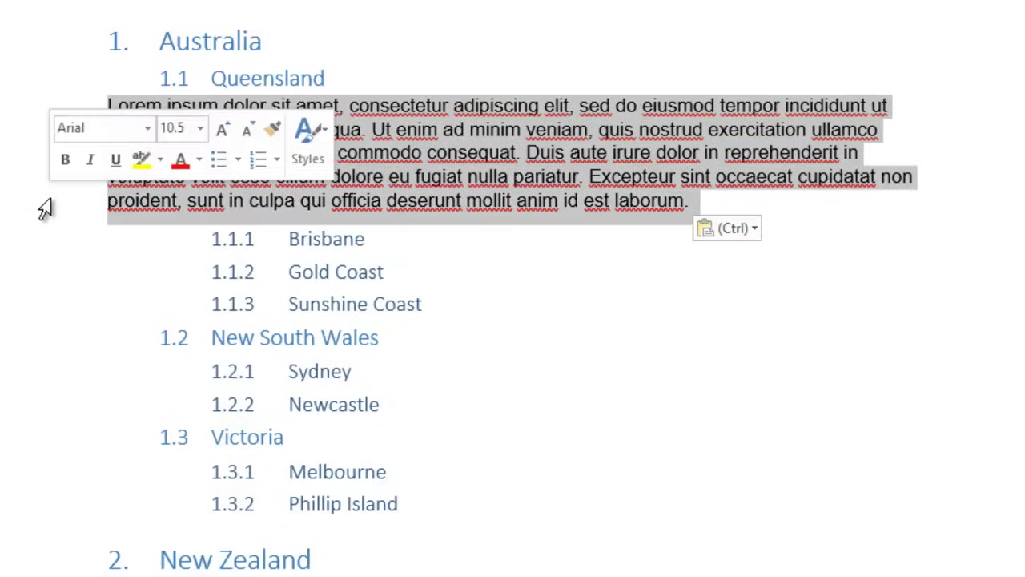
{"action": "left_click", "coordinate": [267, 76]}
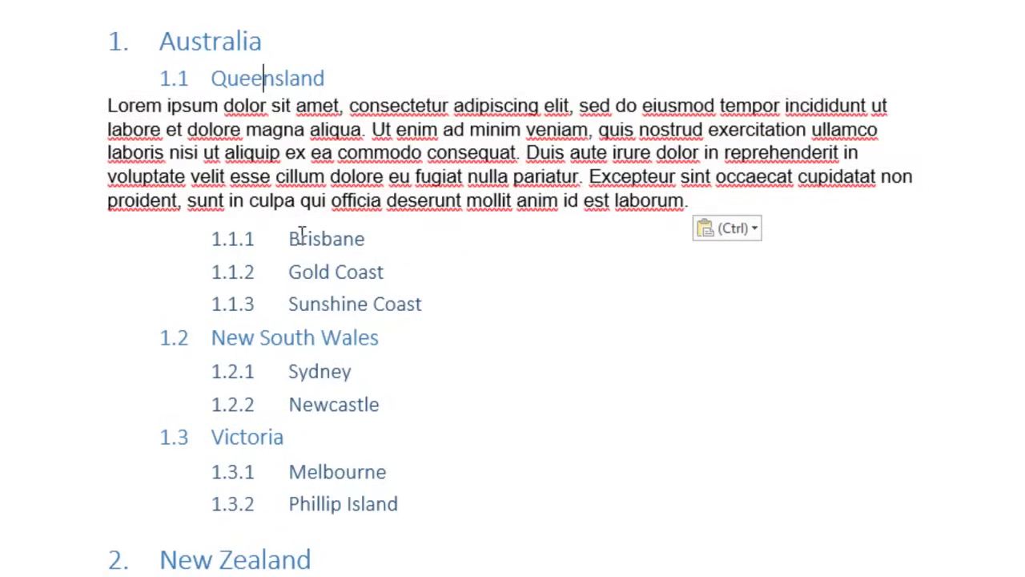
{"action": "left_click", "coordinate": [308, 239]}
{"action": "left_click", "coordinate": [322, 272]}
{"action": "left_click", "coordinate": [330, 304]}
Paste the Lorem ipsum paragraph on new lines below Brisbane and Sunshine Coast.
{"action": "left_click", "coordinate": [394, 237]}
{"action": "key", "text": "Return"}
{"action": "key", "text": "ctrl+v"}
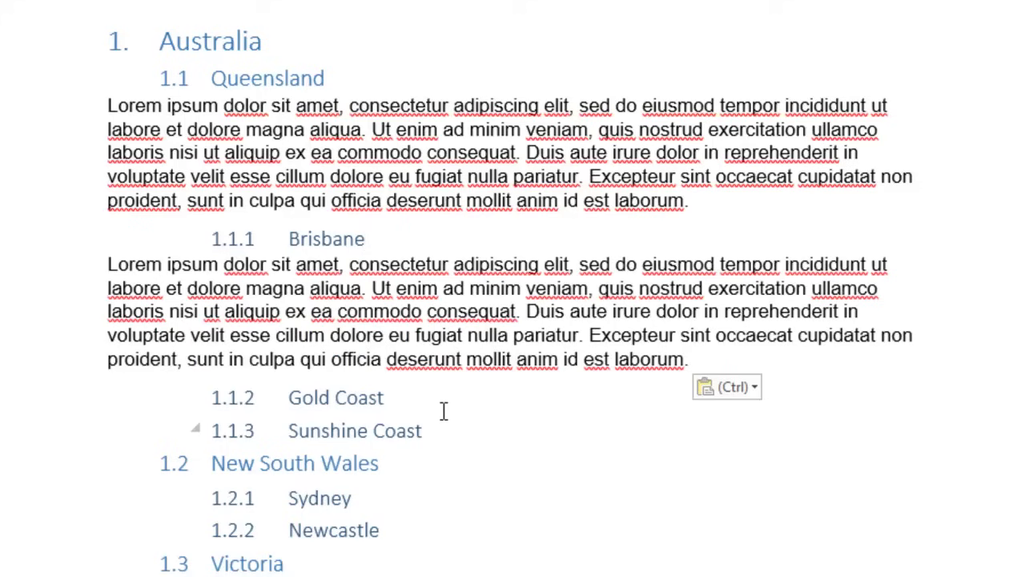
{"action": "left_click", "coordinate": [451, 427]}
{"action": "key", "text": "Return"}
{"action": "key", "text": "ctrl+v"}
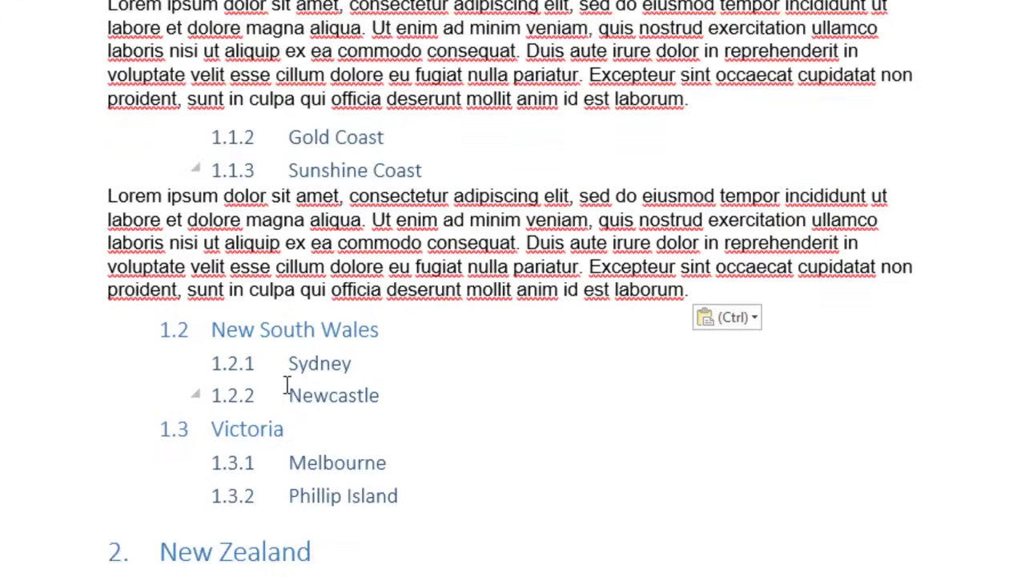